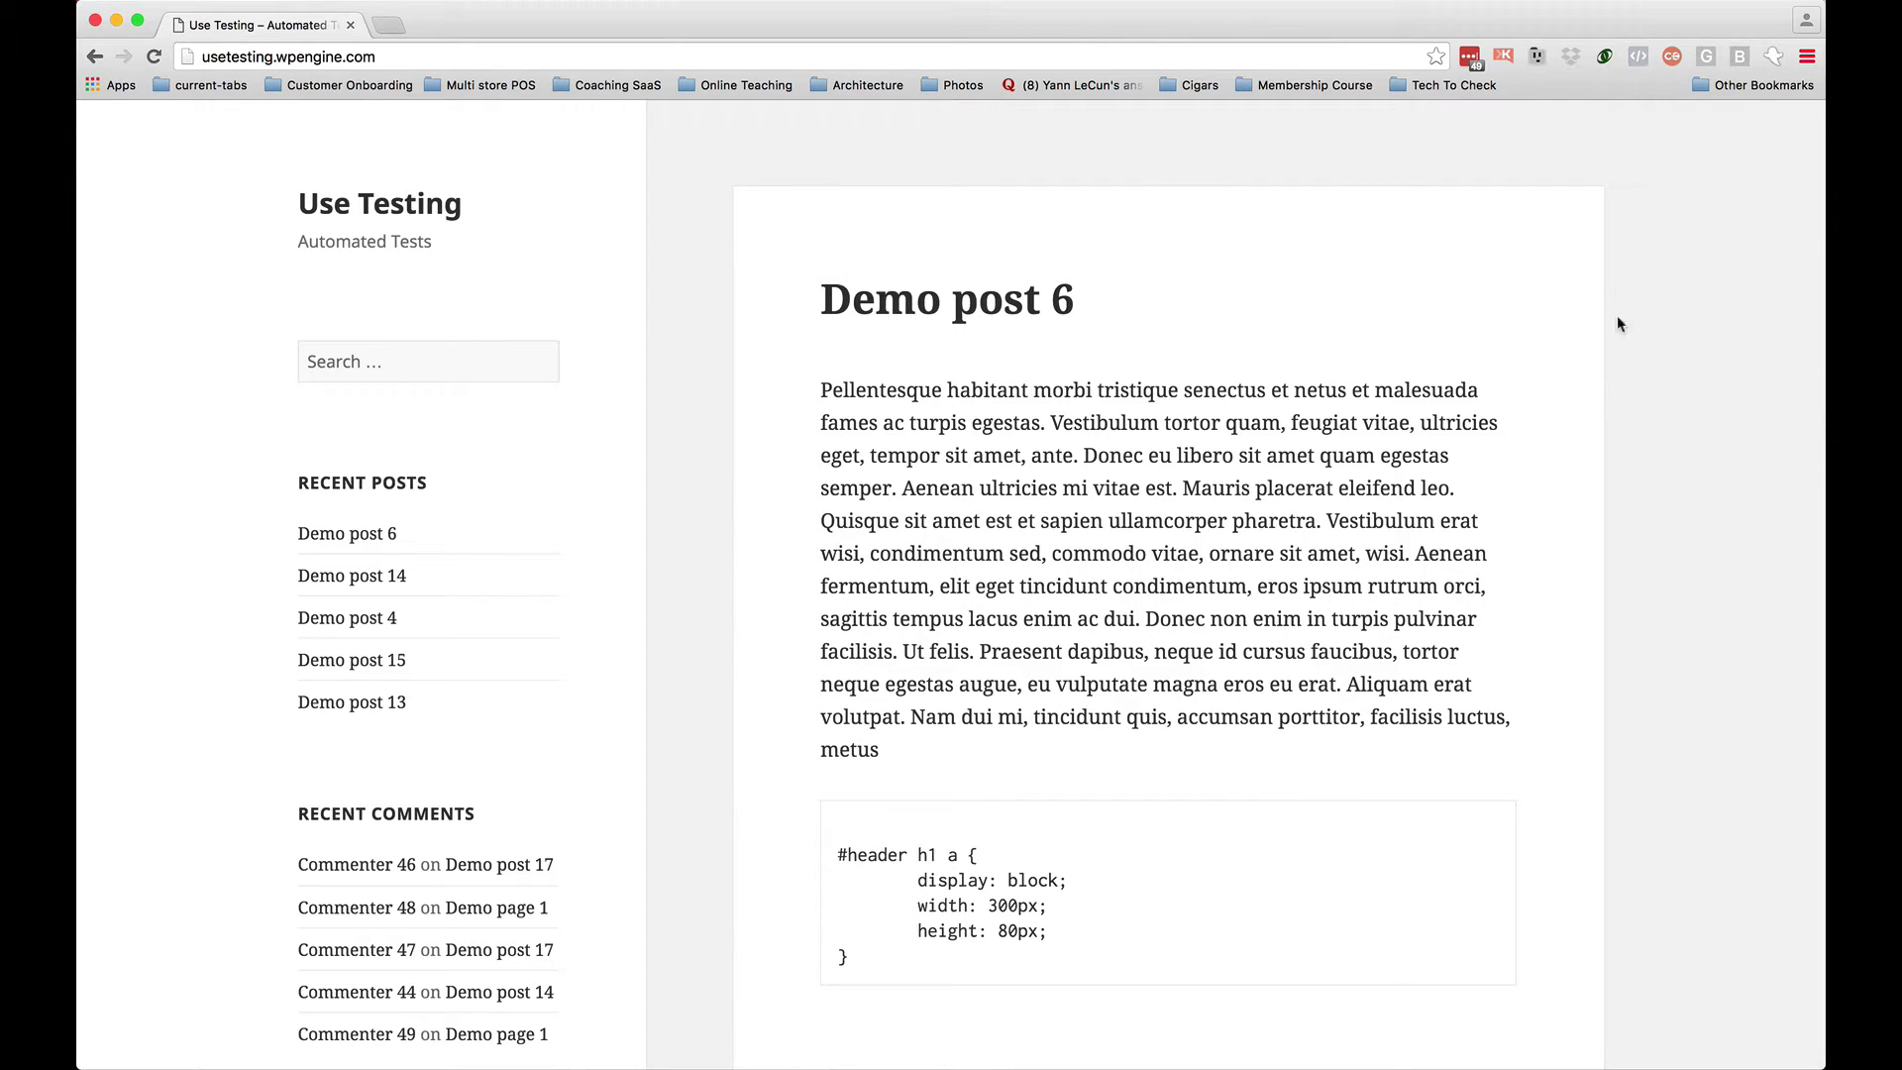
Start a new Ghost Inspector recording and scroll the blog down to its Meta section
left_click(1775, 63)
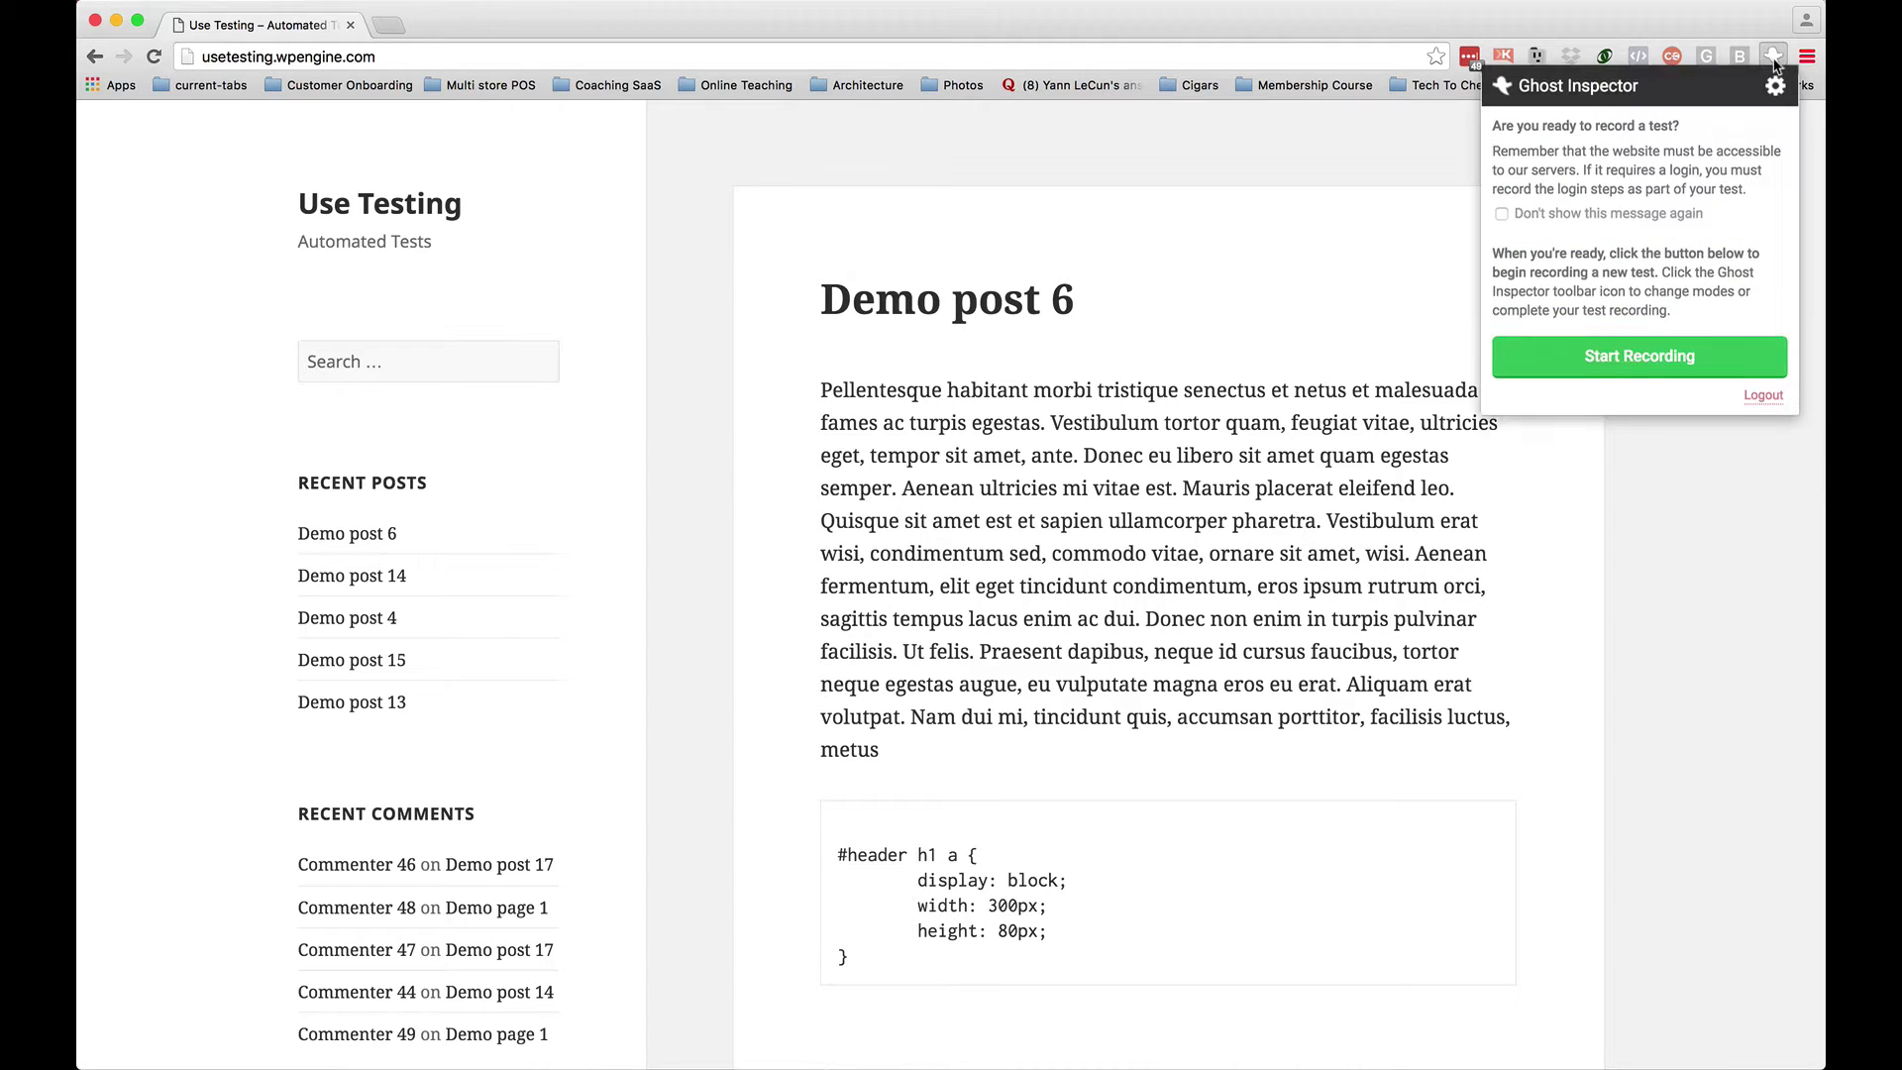
left_click(1658, 372)
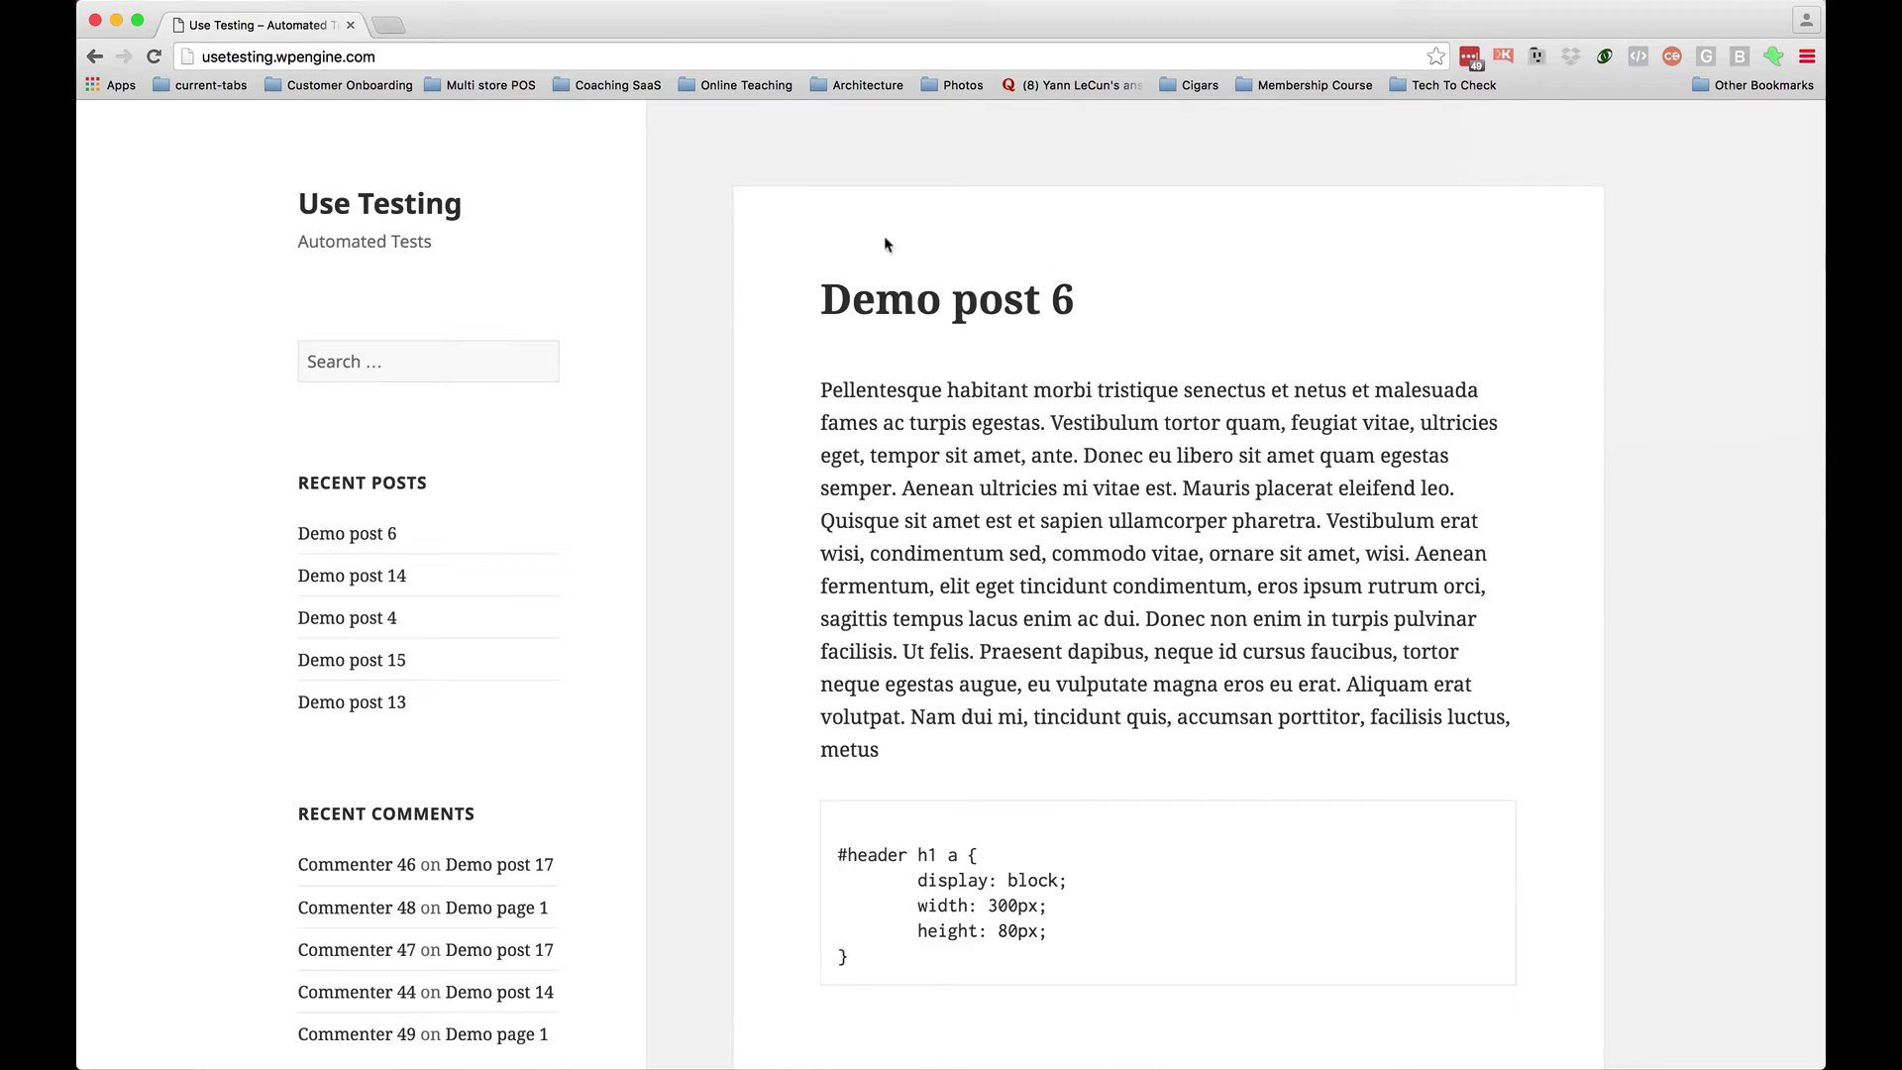
scroll(568, 477, "down", 10)
scroll(573, 492, "down", 2)
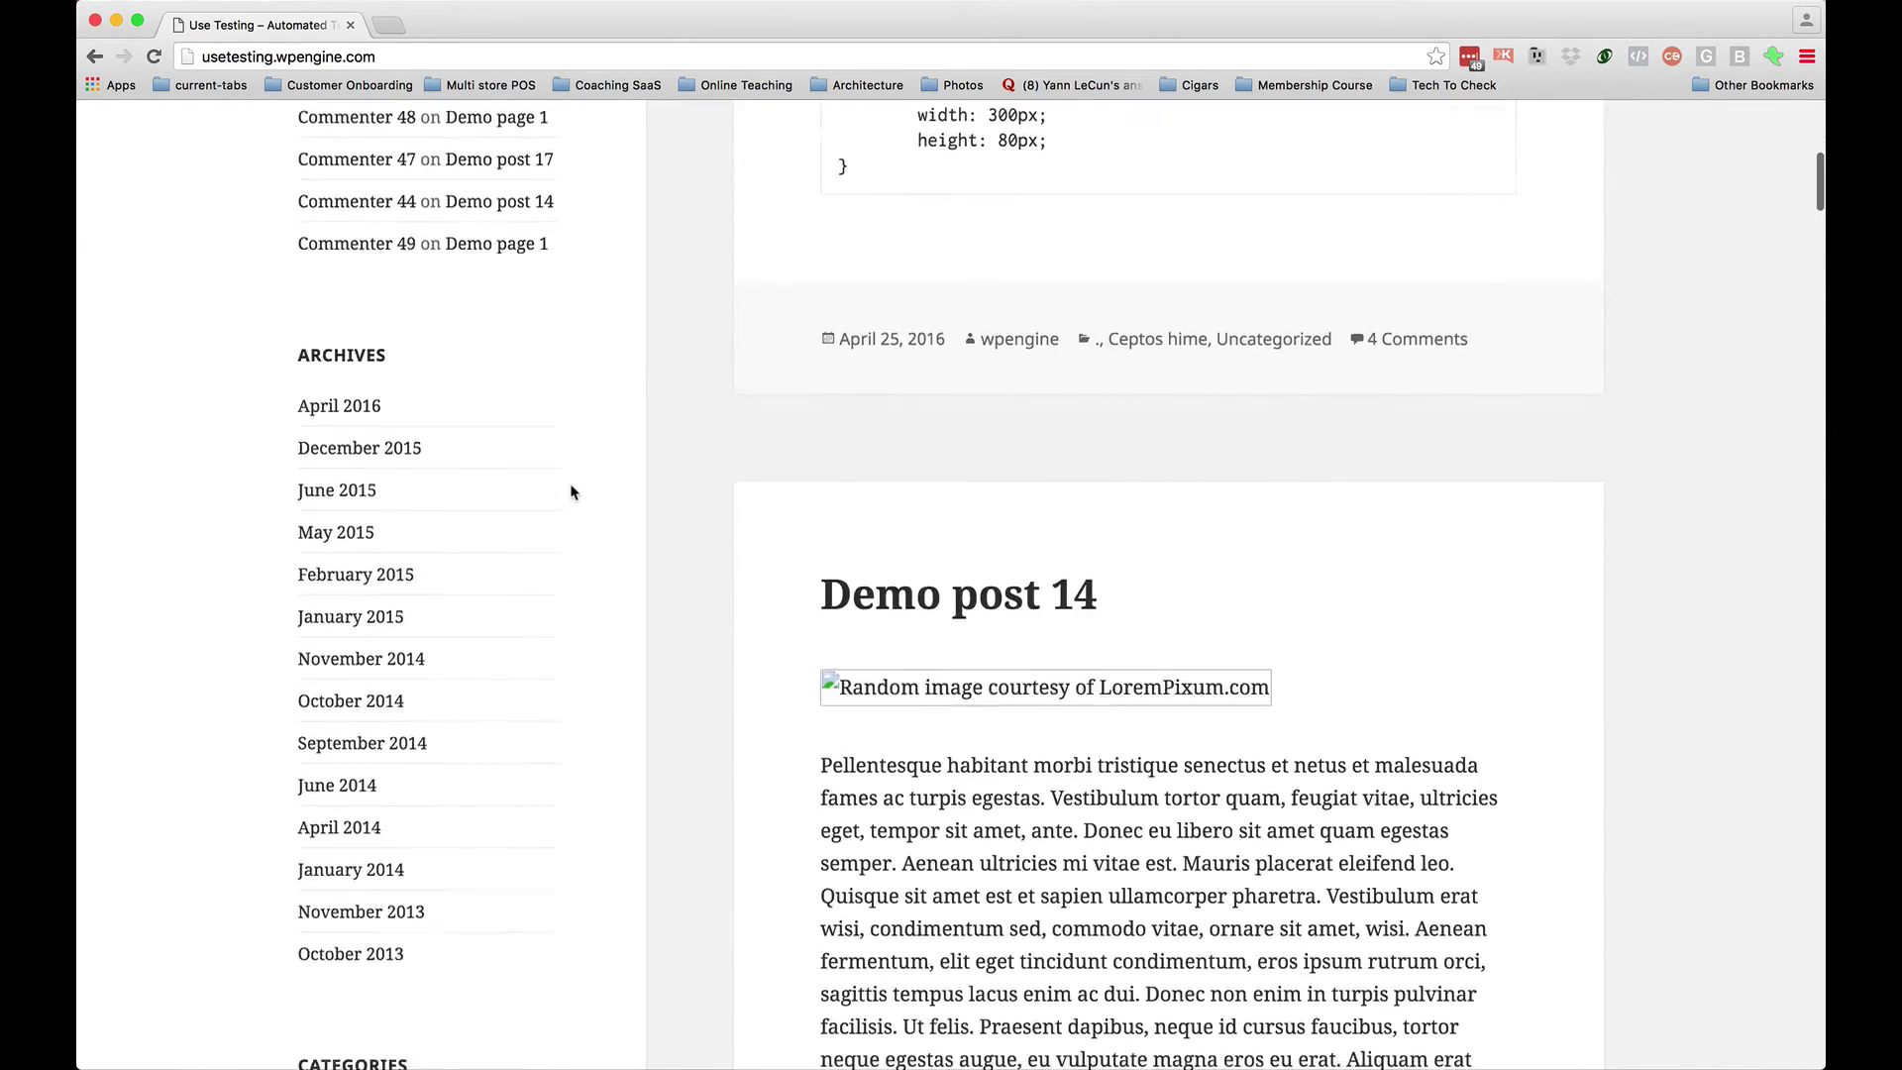
scroll(572, 491, "down", 5)
scroll(571, 492, "down", 5)
scroll(573, 491, "down", 1)
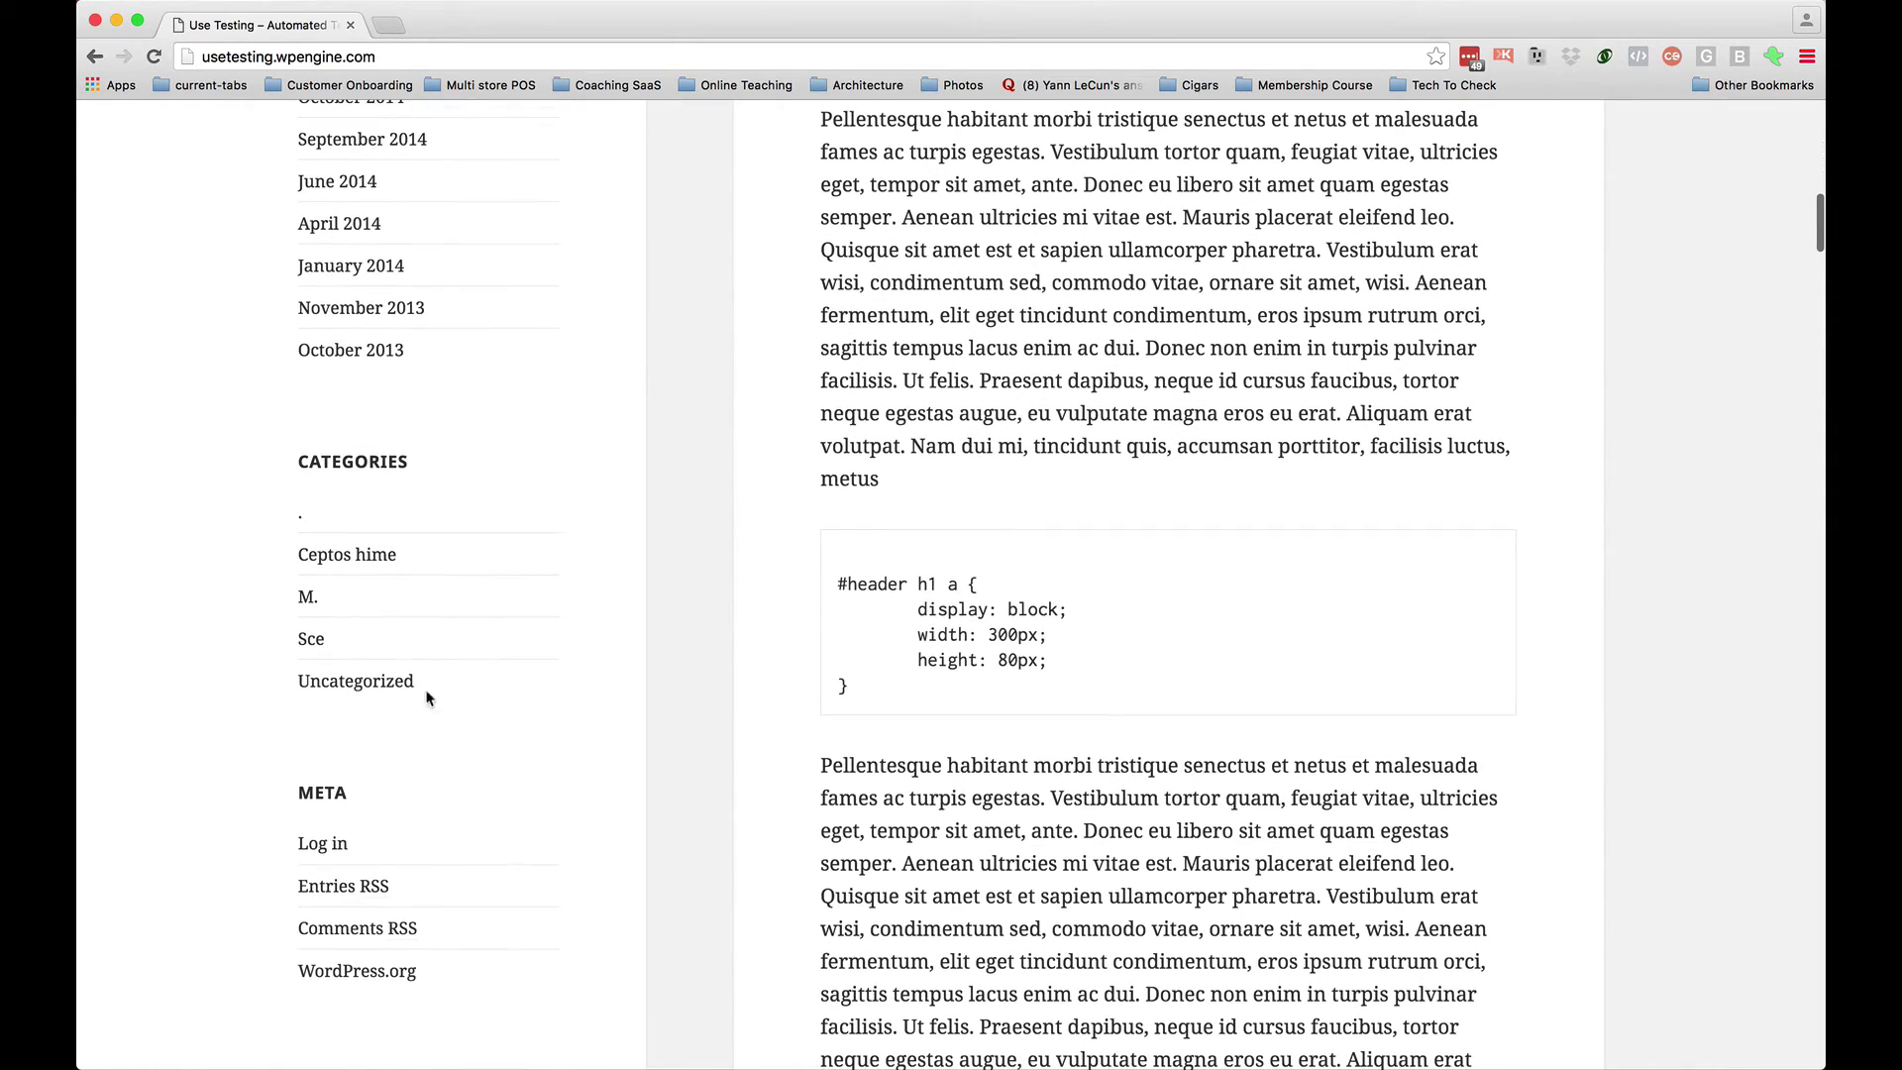
Sign in to the Use Testing WordPress site with the test username and password
left_click(324, 842)
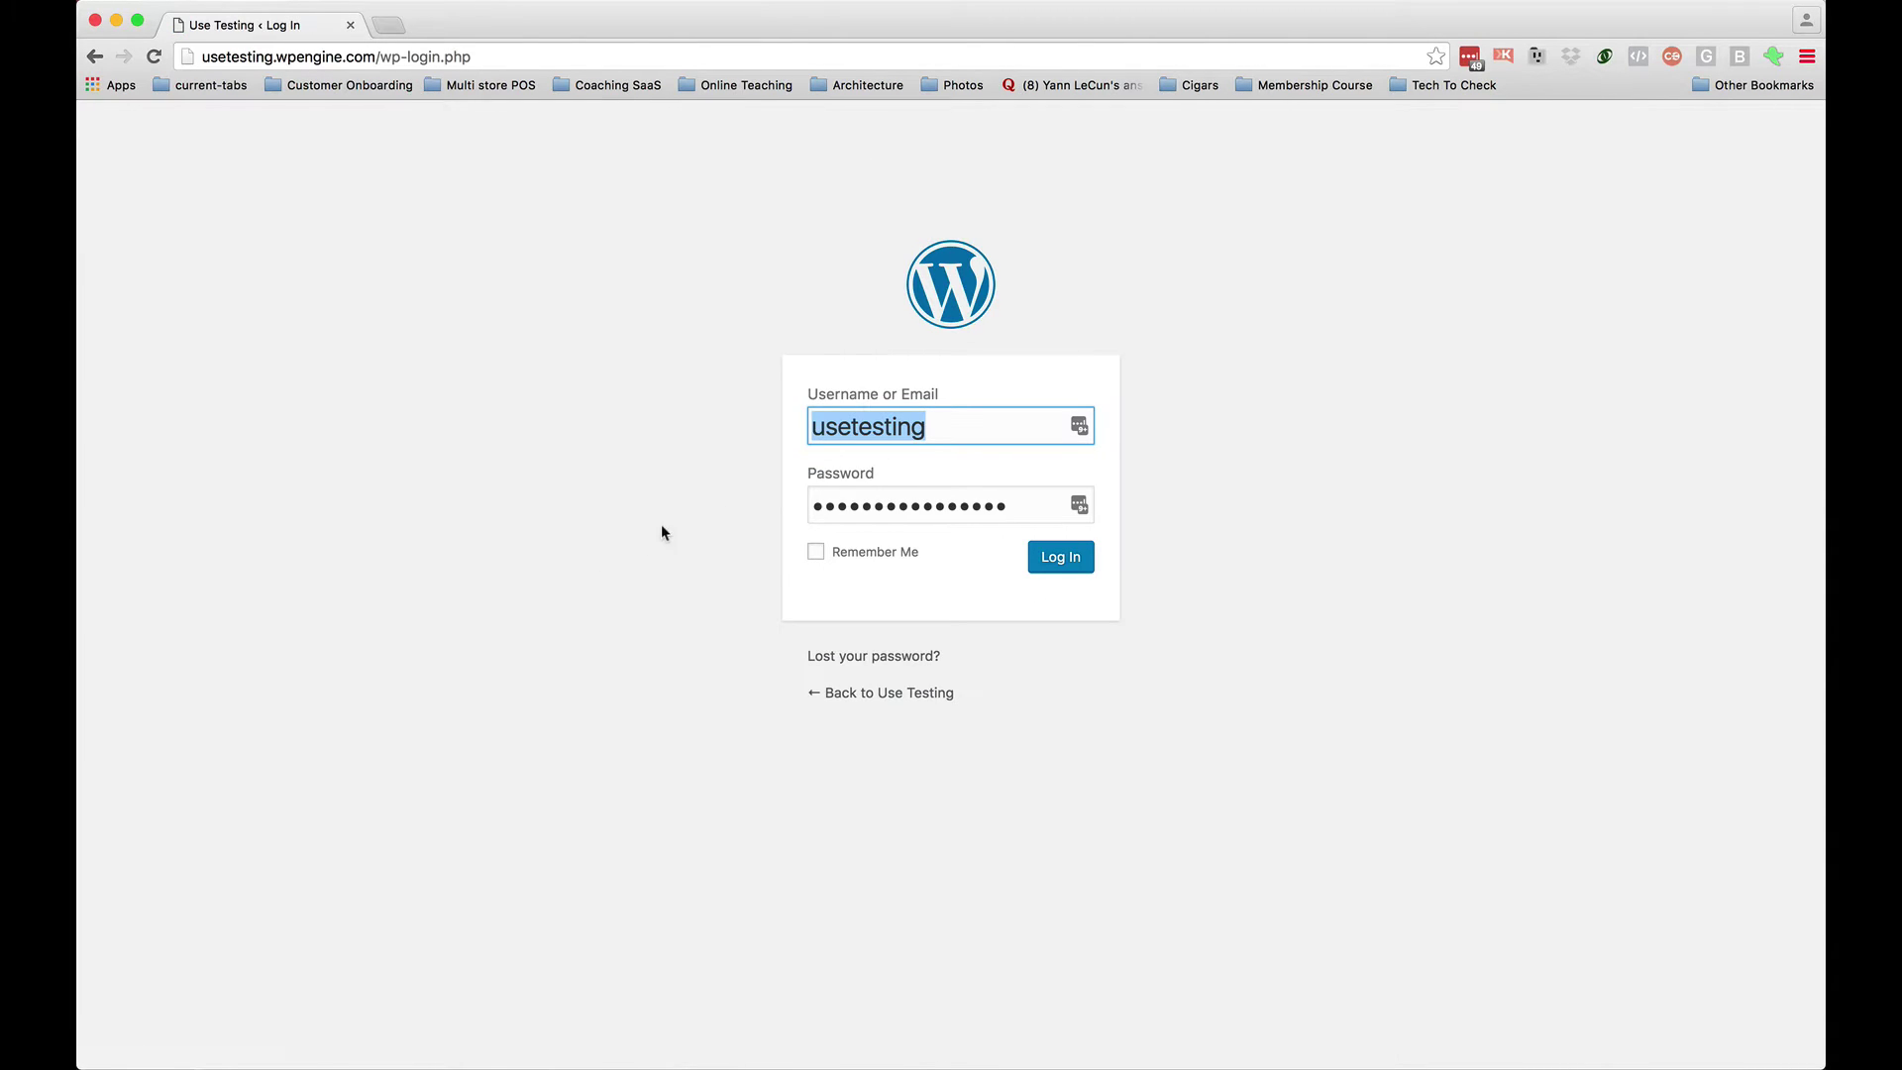
type("test")
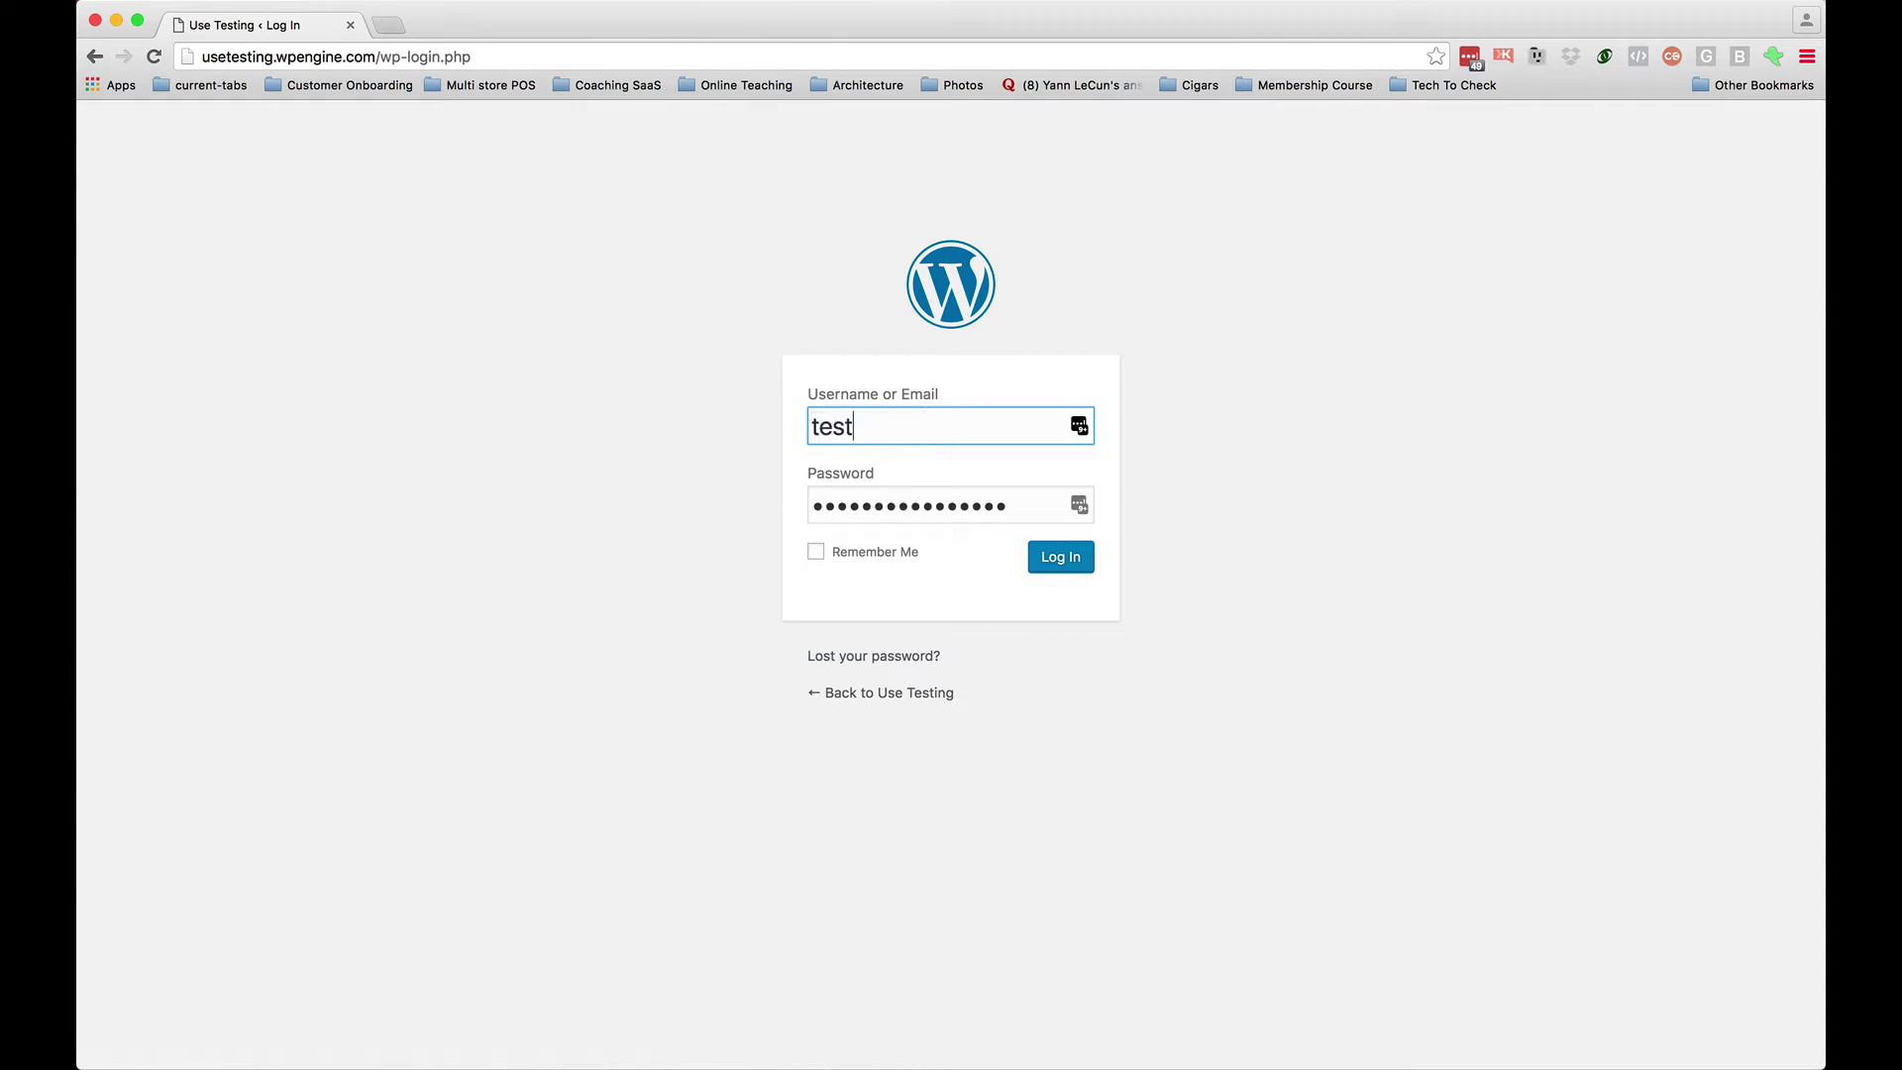
type("user")
key("Tab")
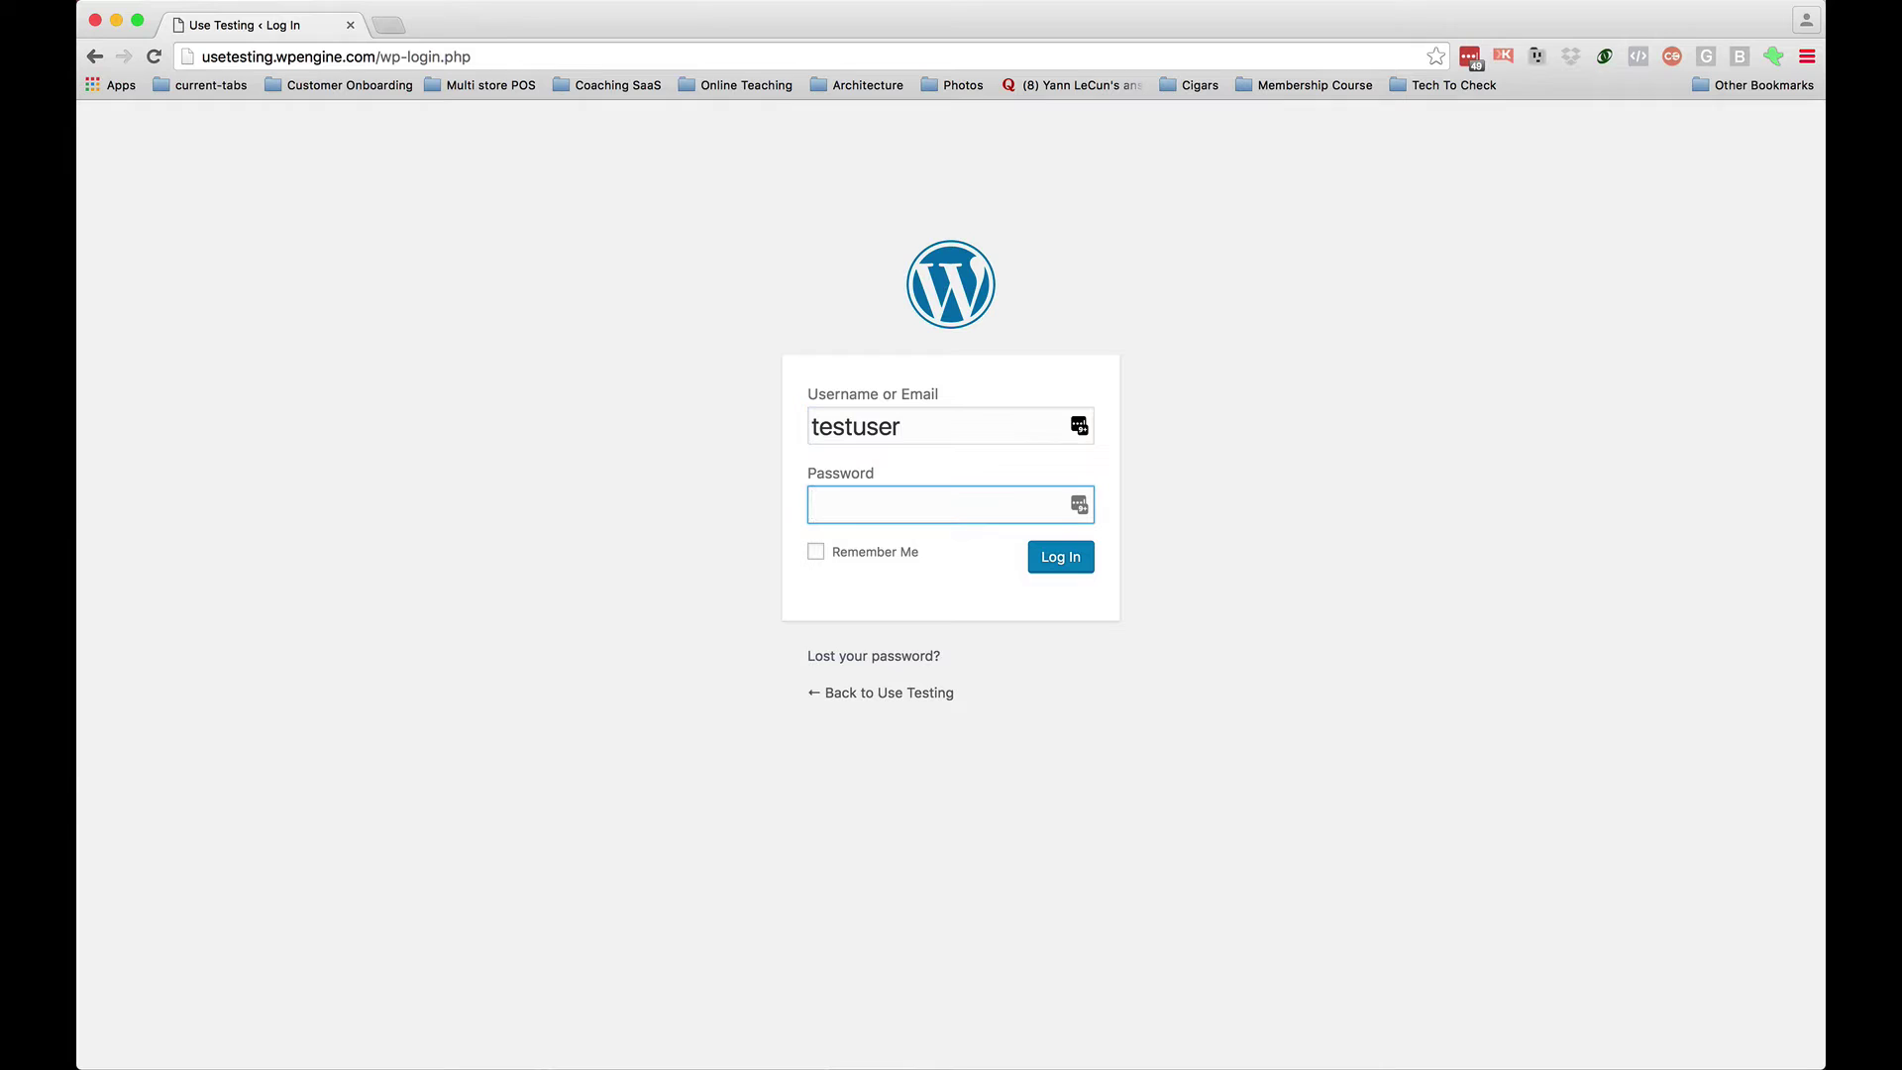
left_click(1059, 555)
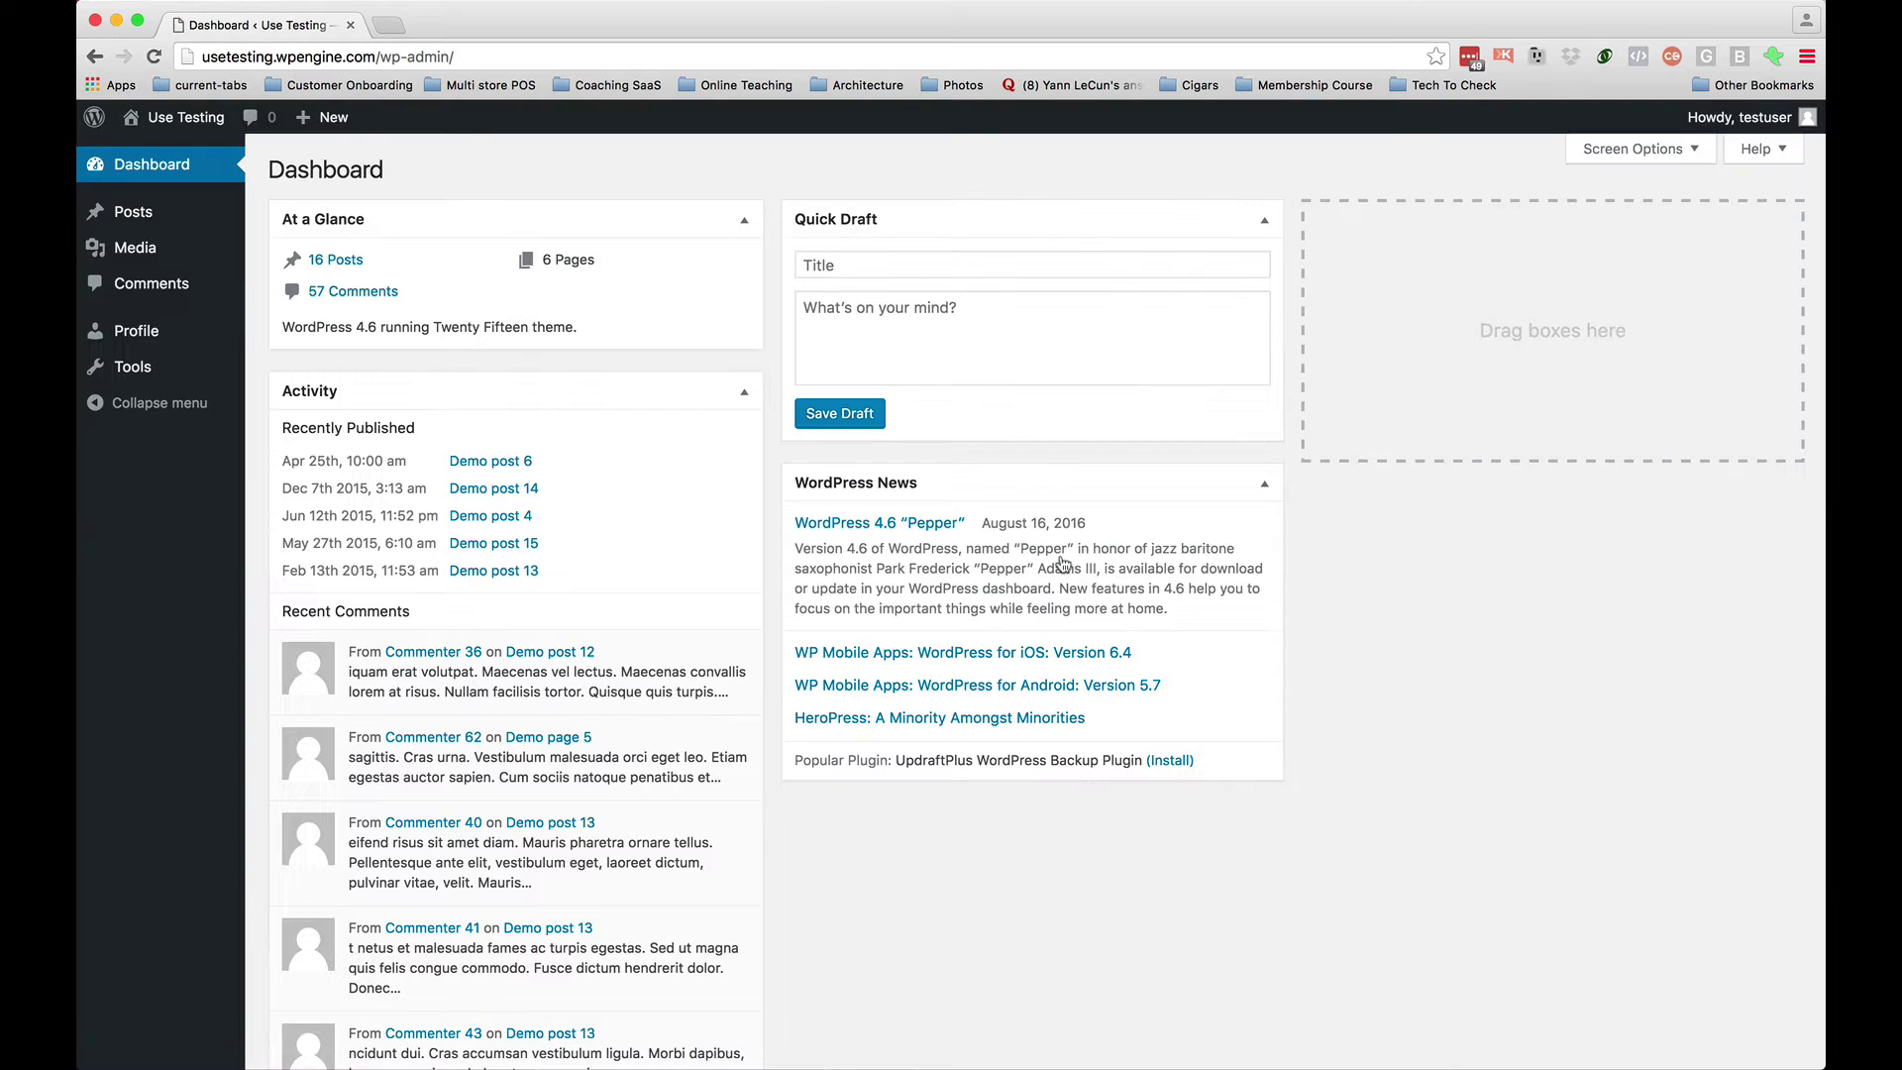
Publish a post titled 'This is a new post', with a typo-free sentence, under Ceptos hime
left_click(331, 118)
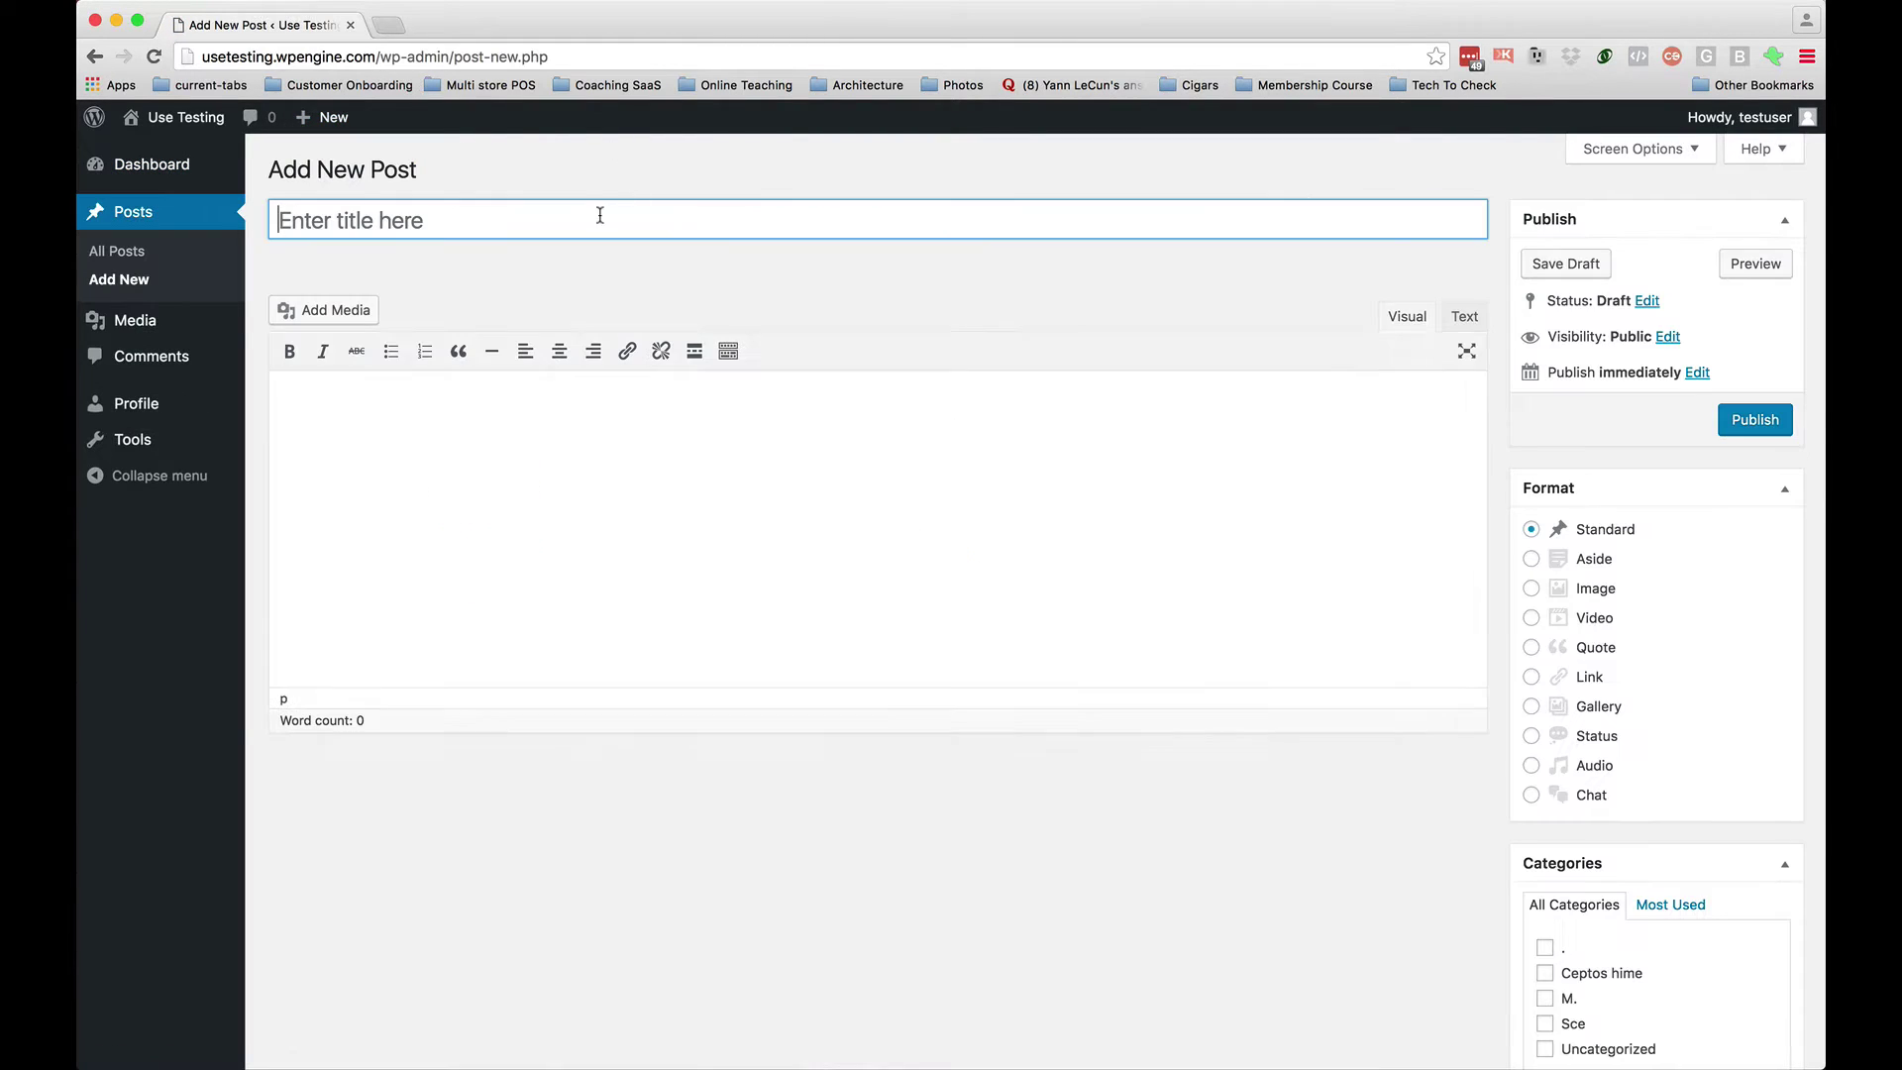
type("This i")
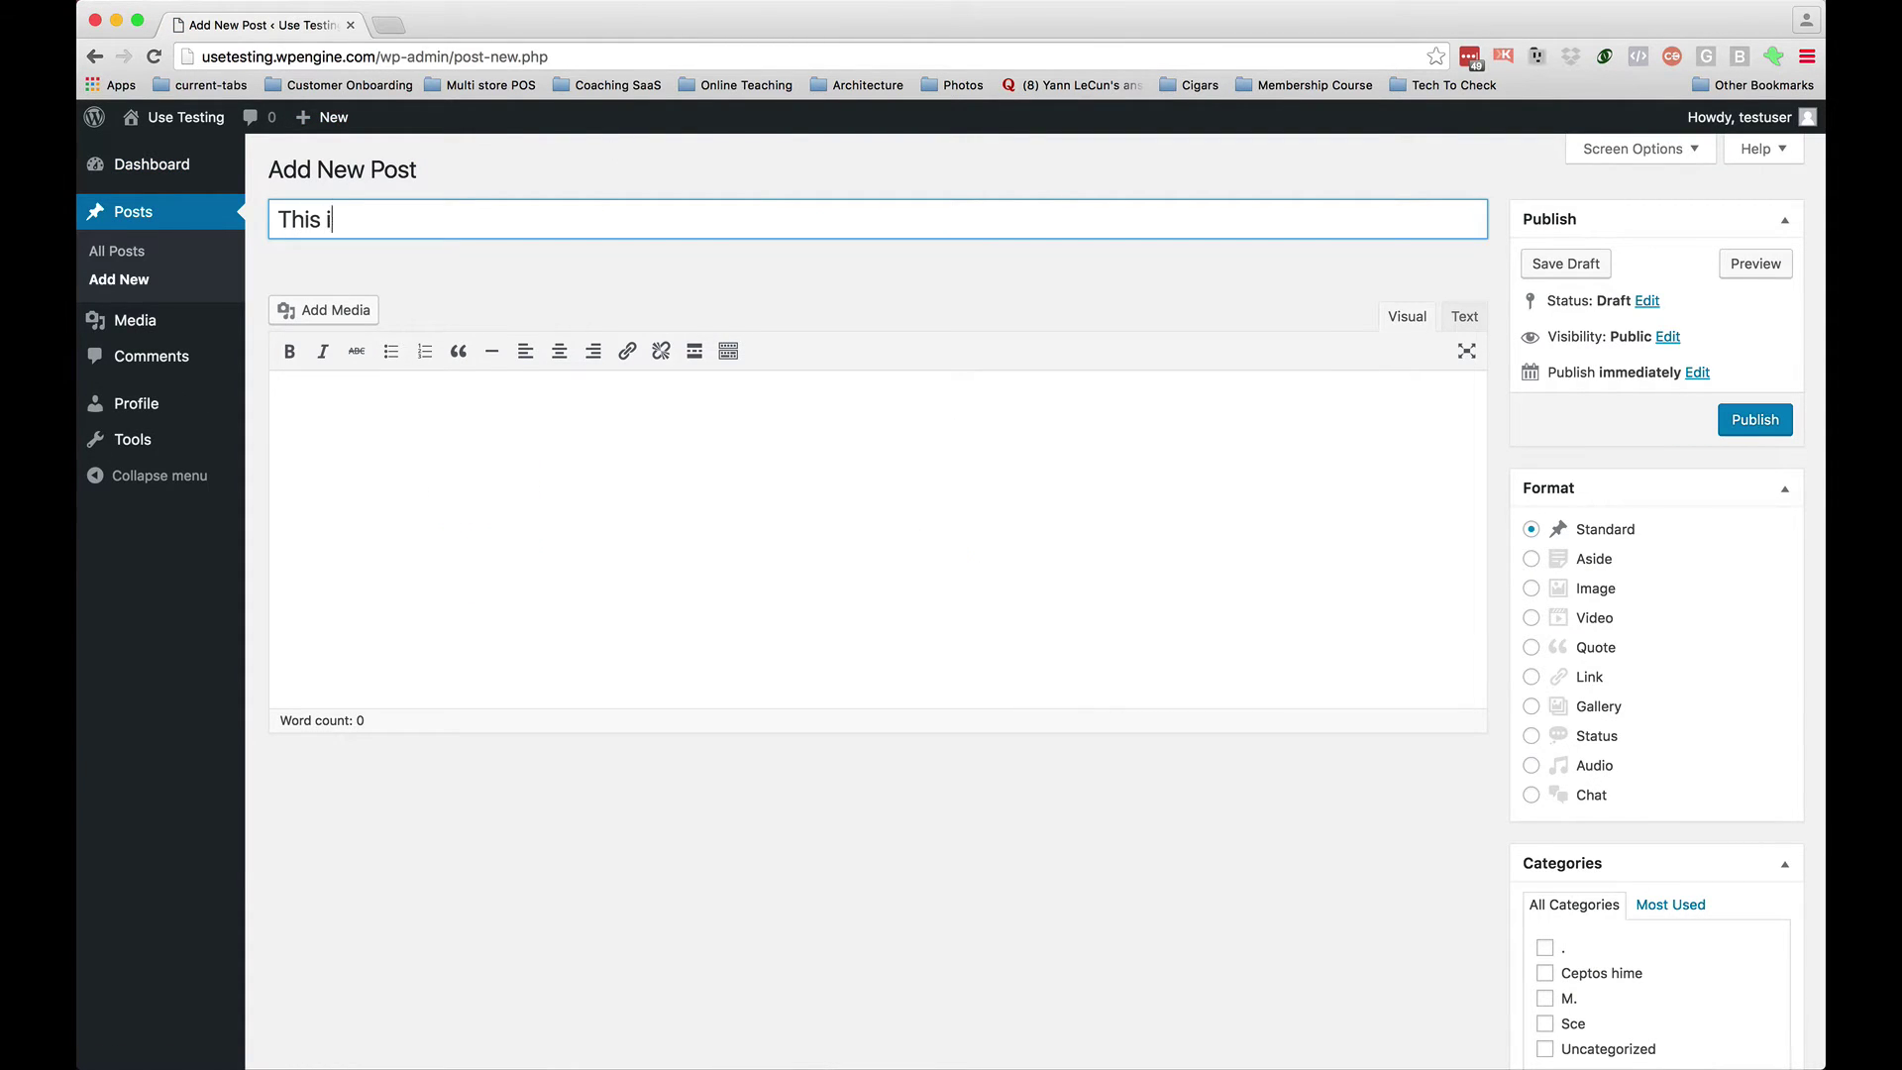
type("s a new ")
type("post")
left_click(712, 418)
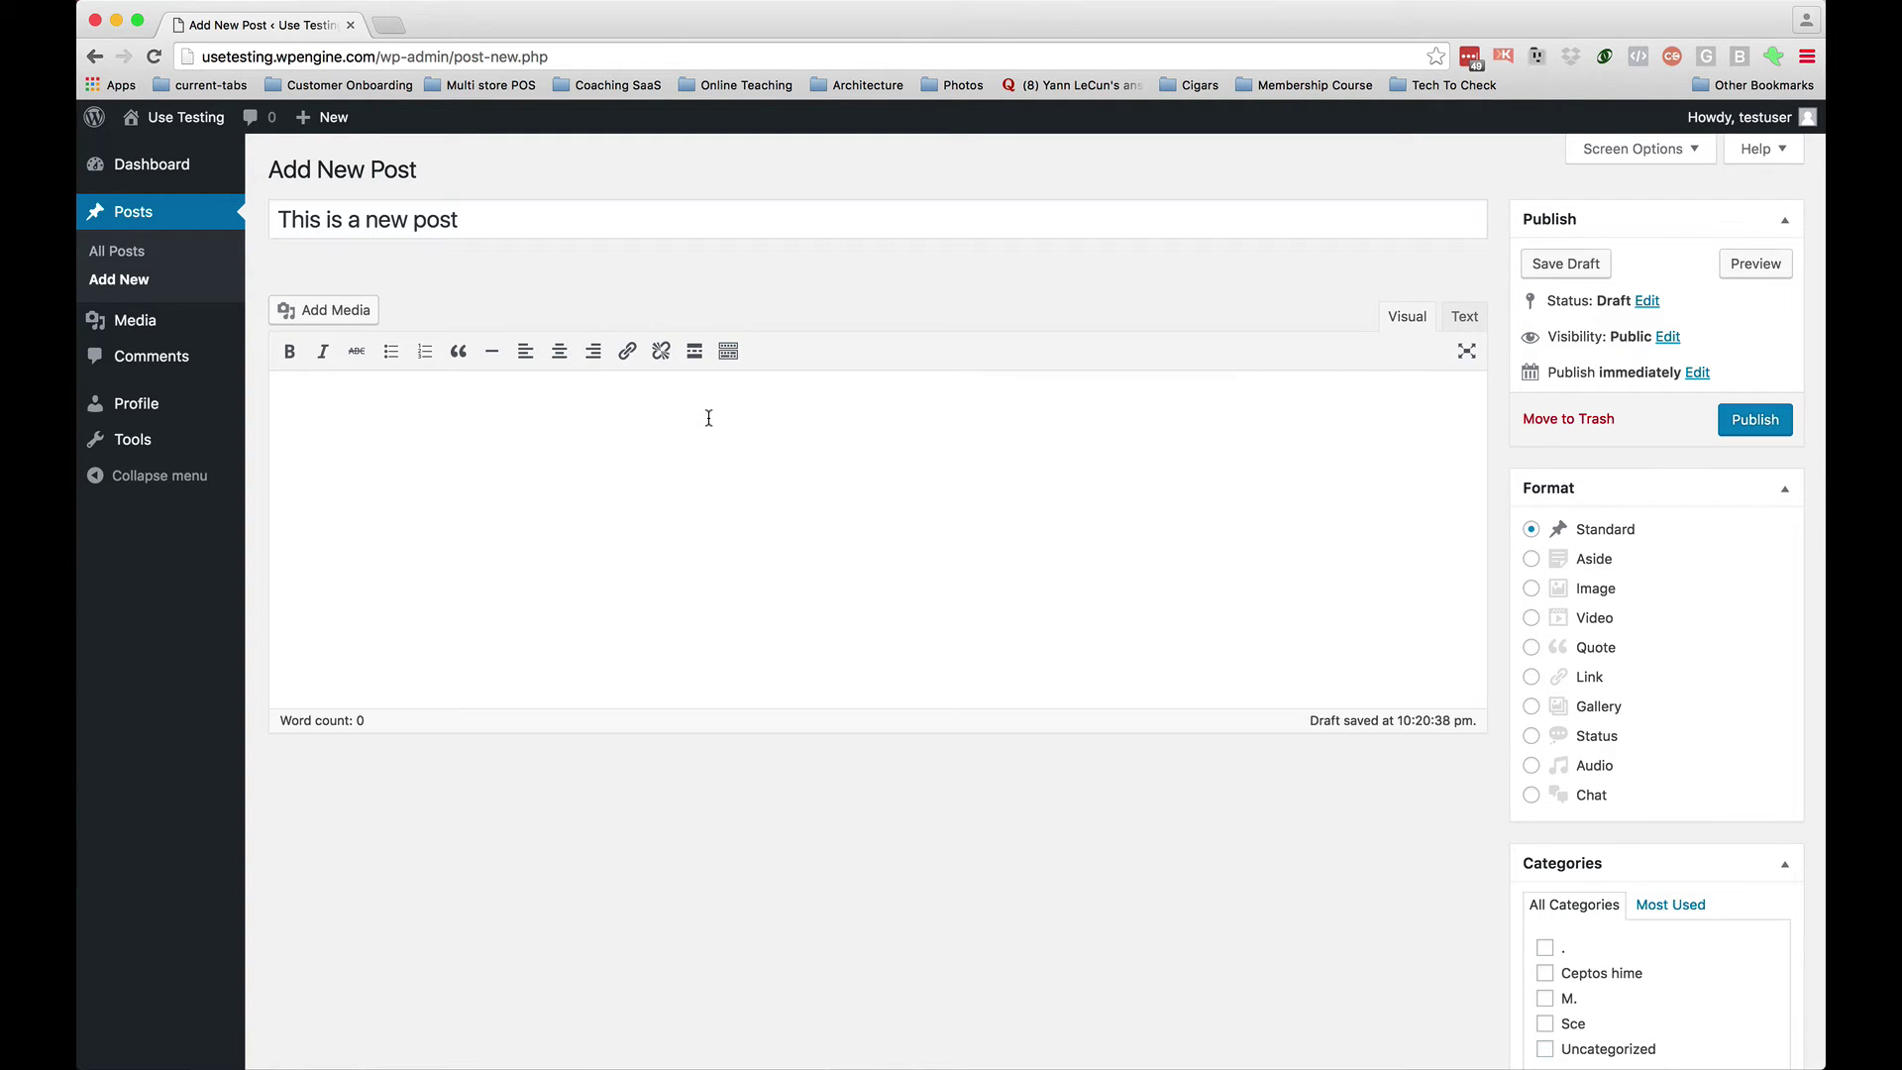
type("This is the re")
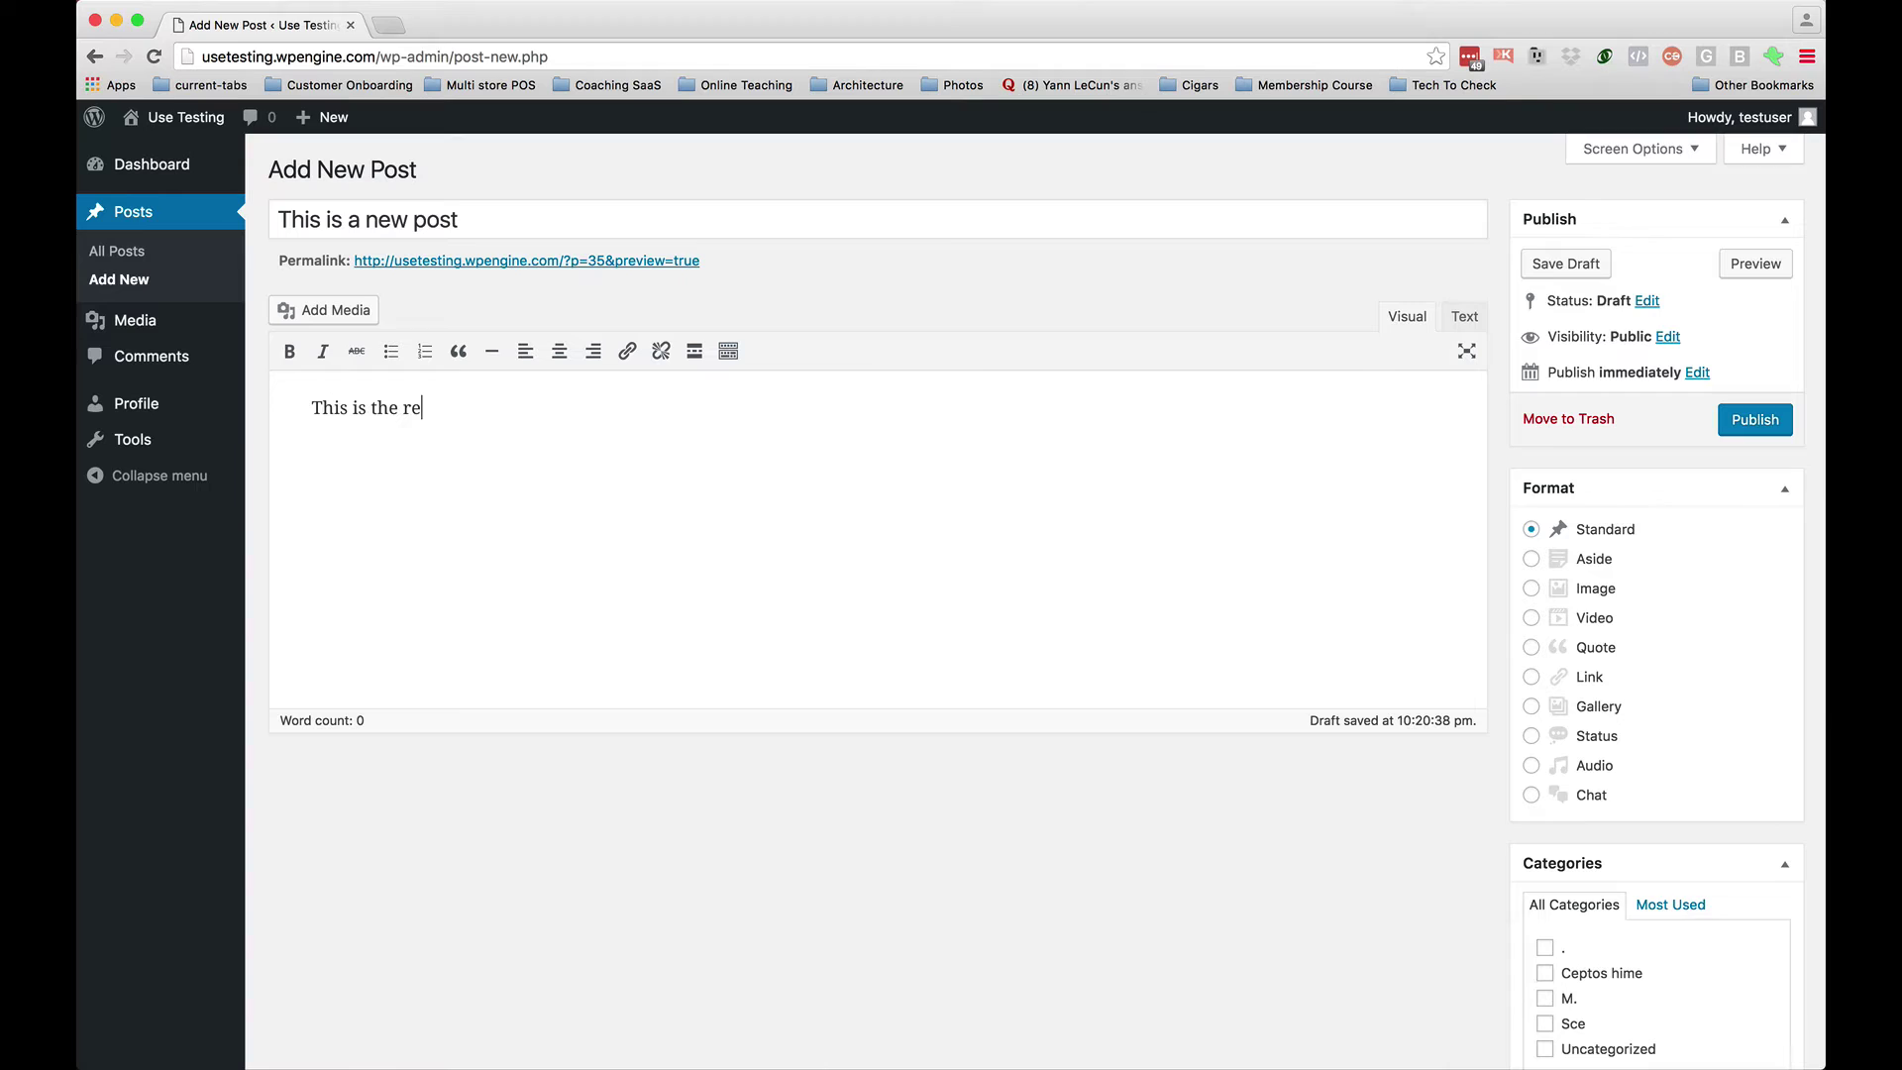
type("gular text ")
type("of the poist.")
key("BackSpace")
key("BackSpace")
key("BackSpace")
type("st.")
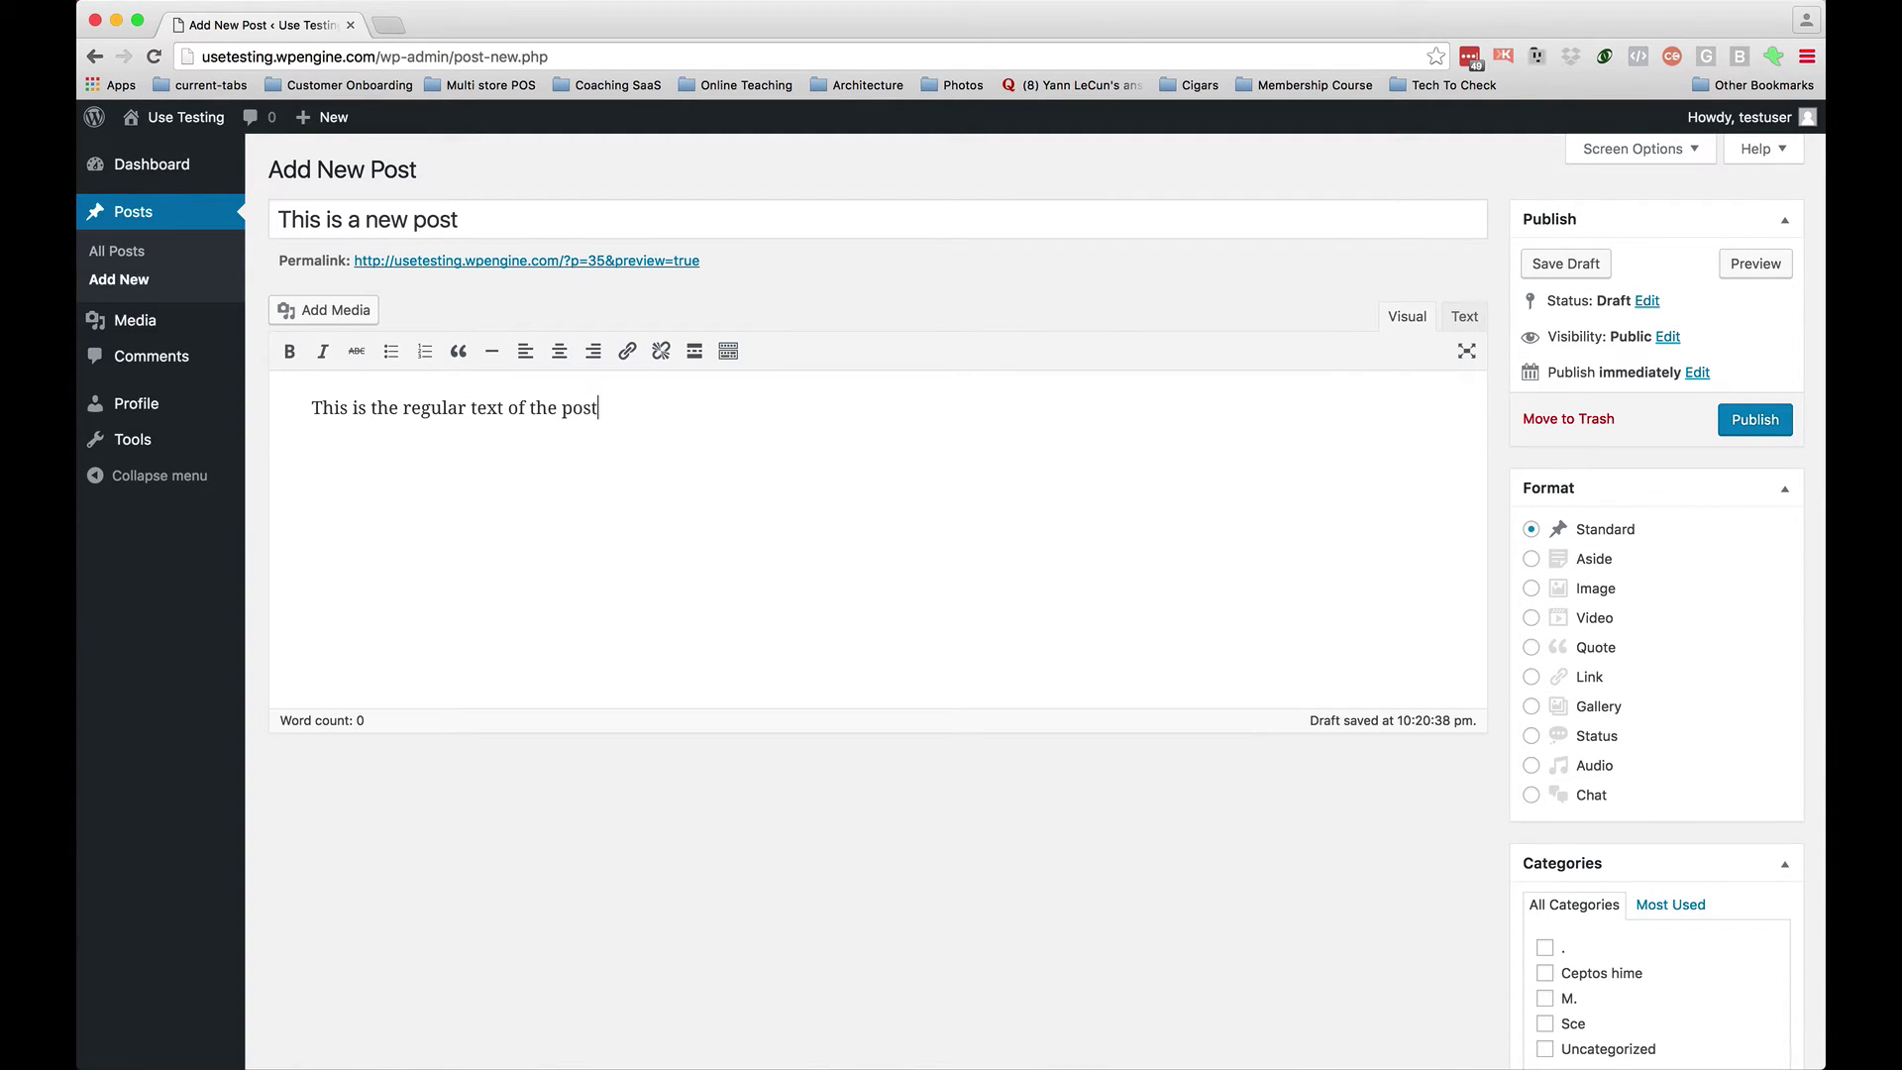
left_click(1545, 972)
left_click(1756, 420)
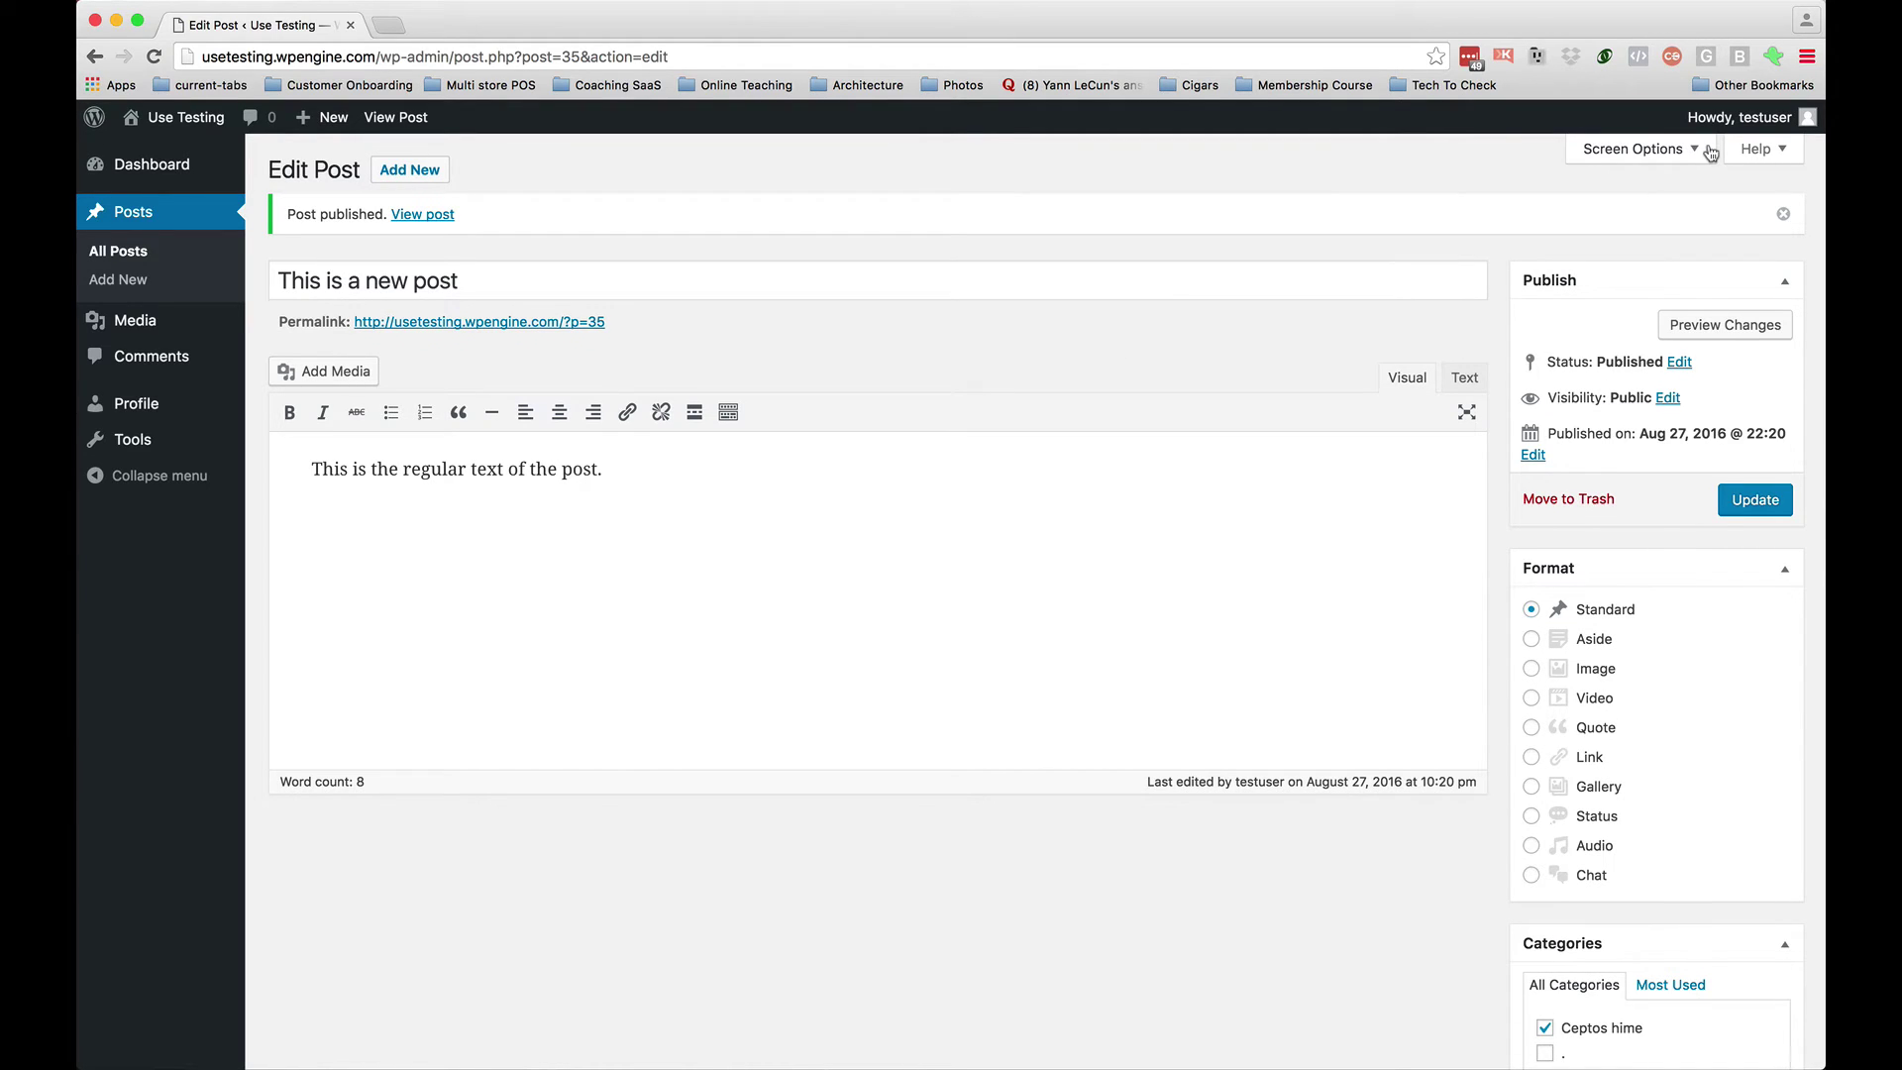
Stop recording, name the test 'Create a Brand New Post', and save it
left_click(1773, 57)
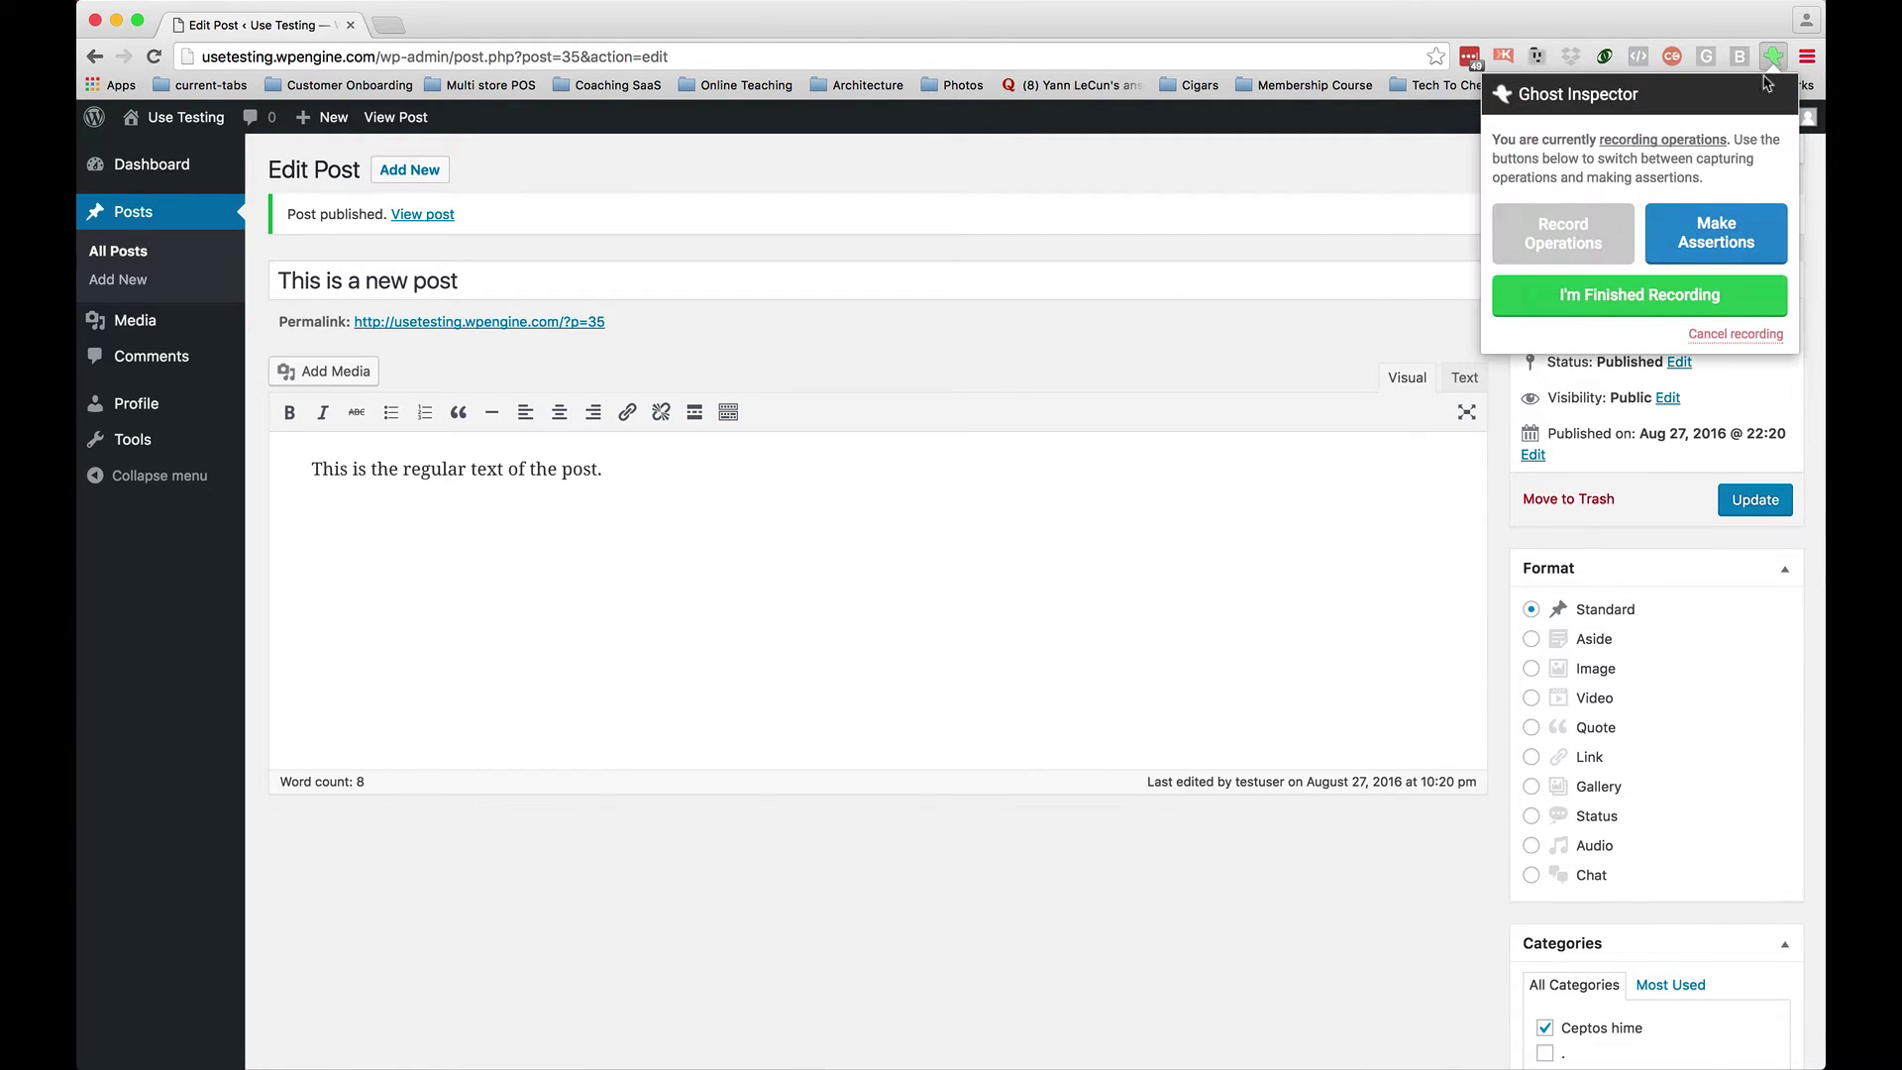
left_click(1640, 294)
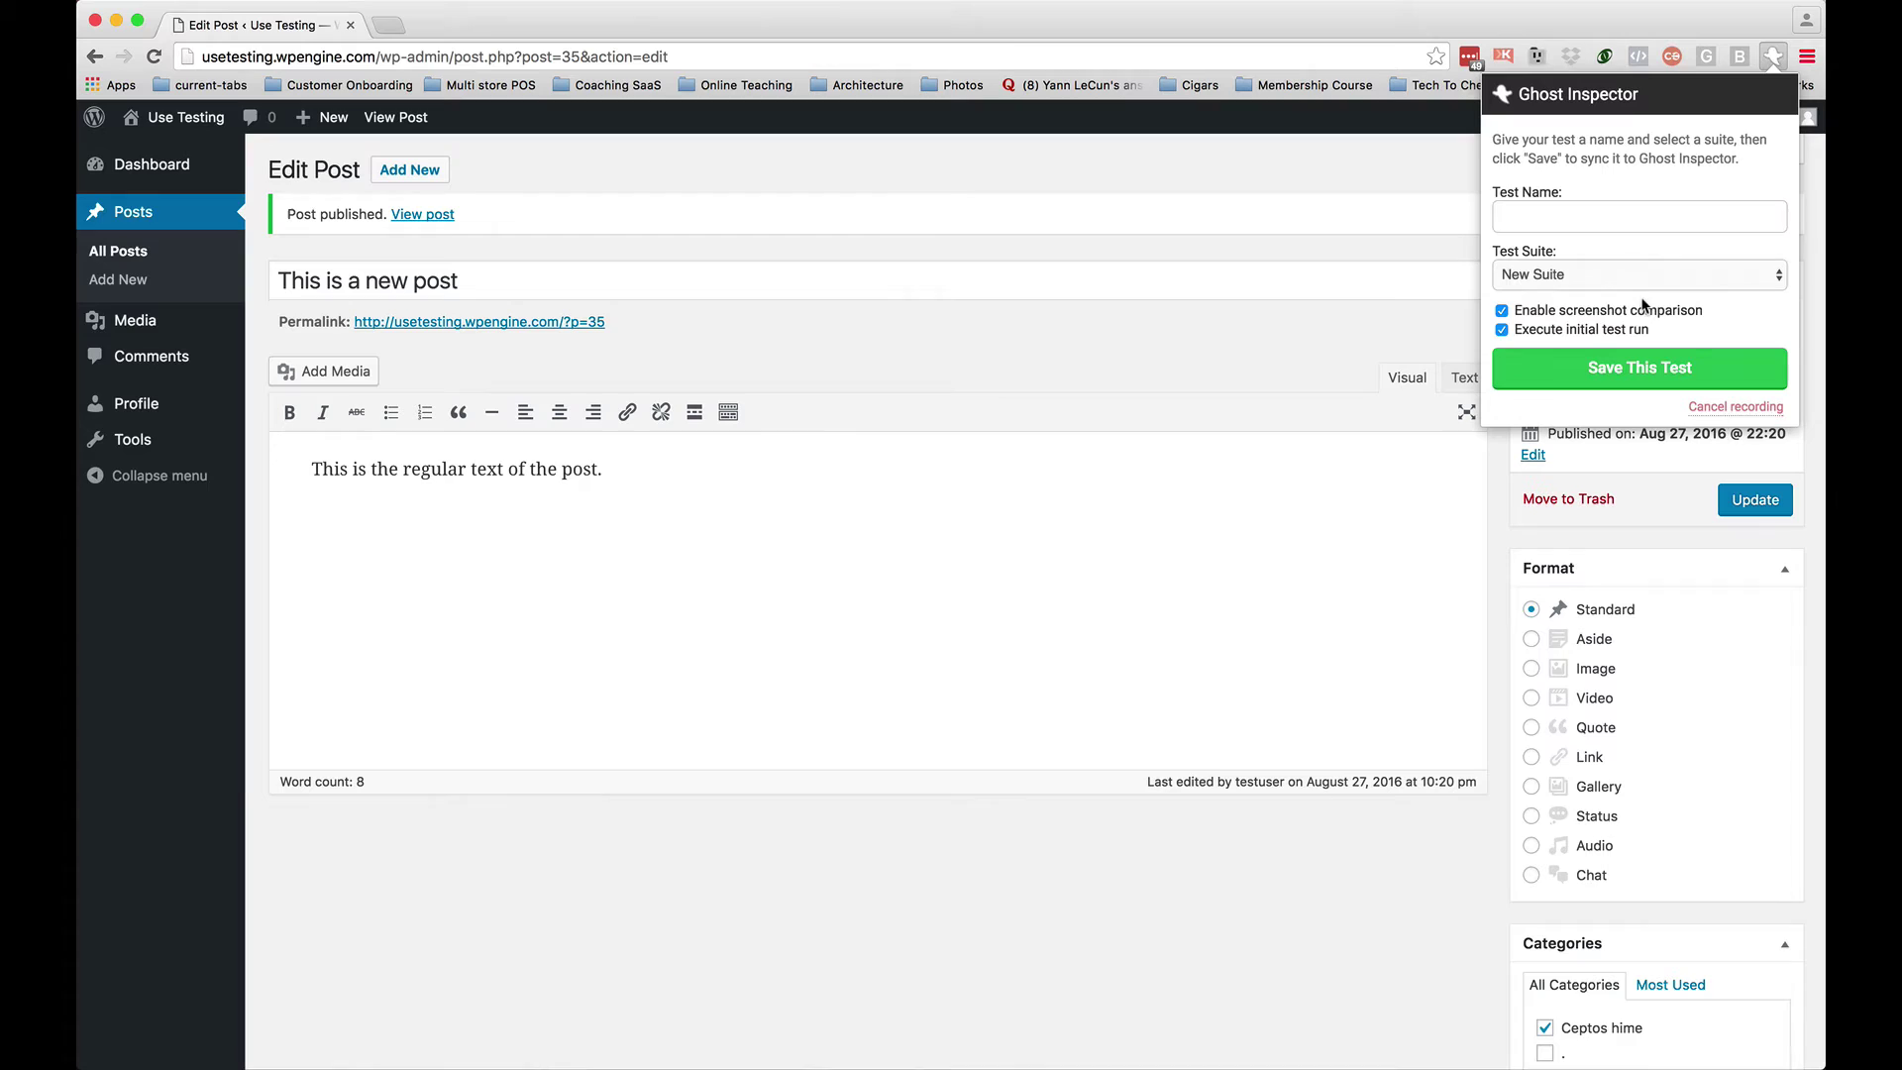
left_click(1579, 221)
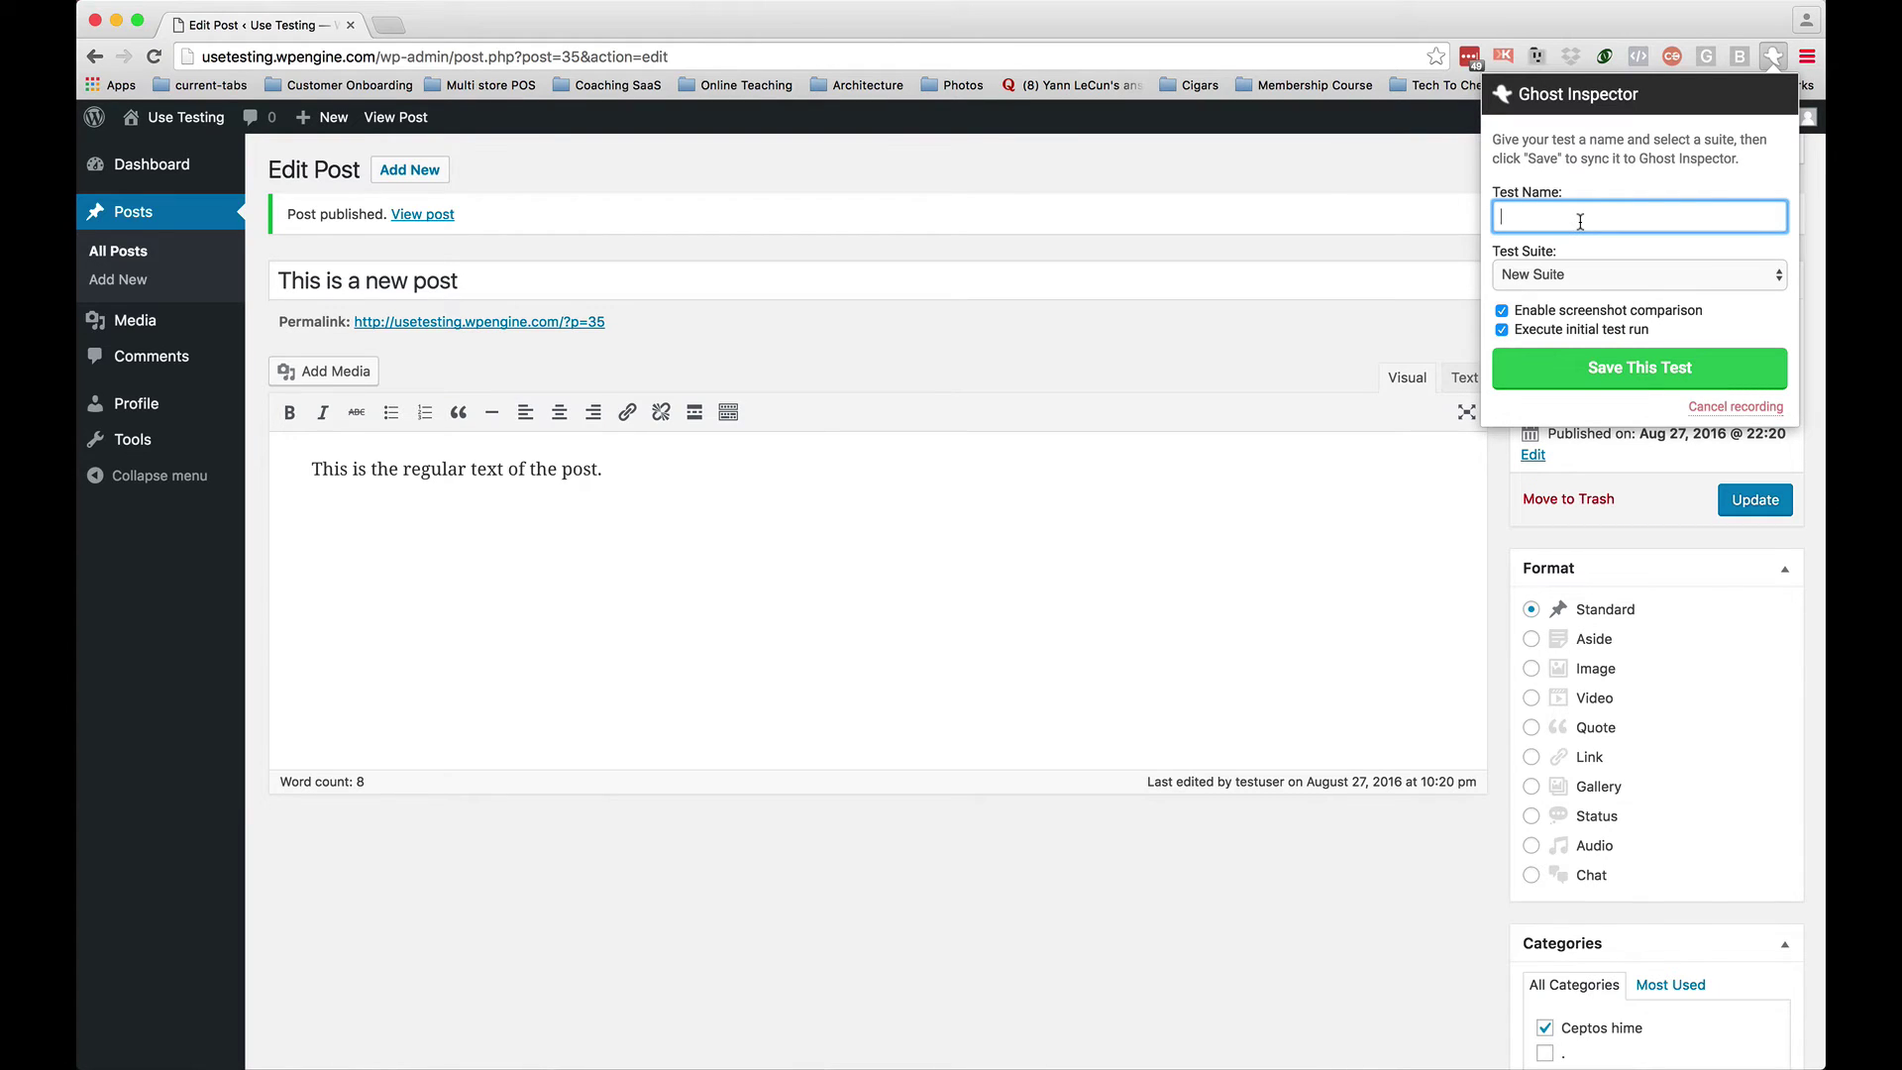
type("Create a Brand New Post")
left_click(1640, 376)
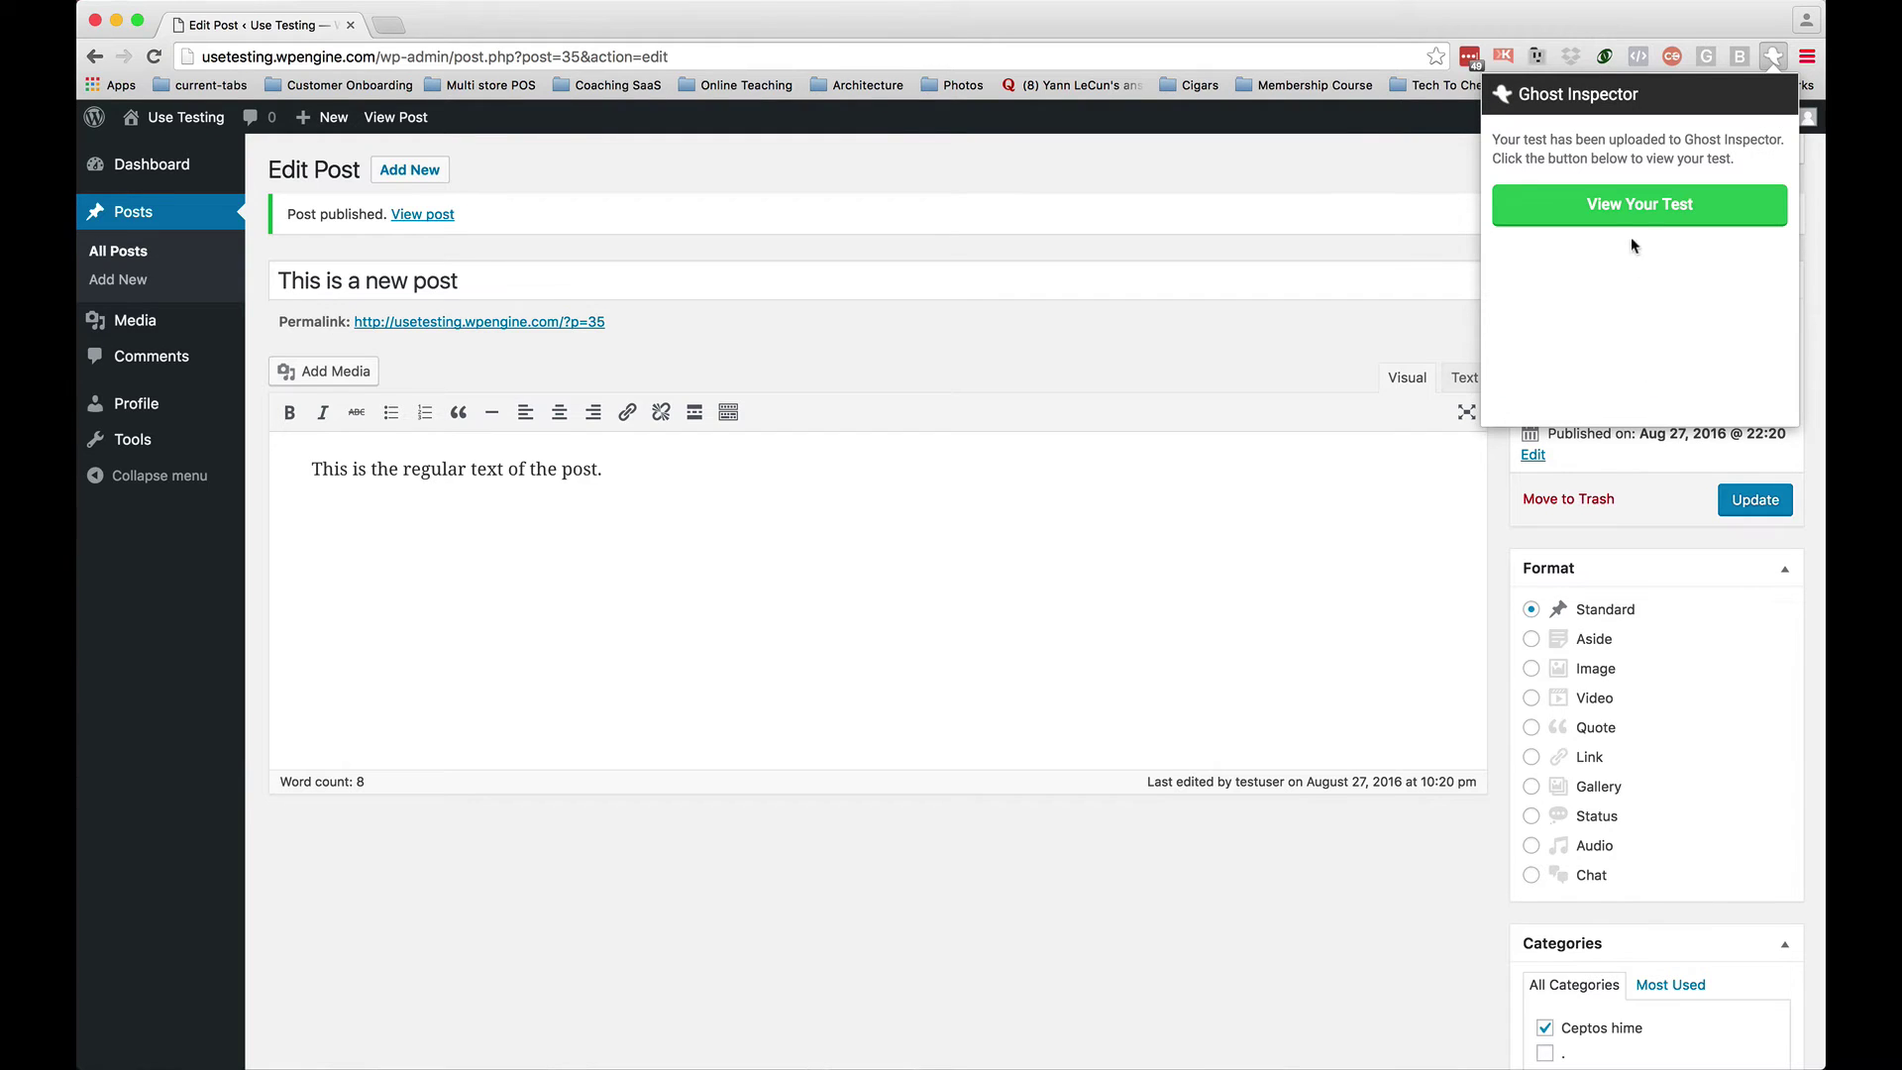
Review the nine passed steps of 'Create a Brand New Post' and open its run video
left_click(1640, 204)
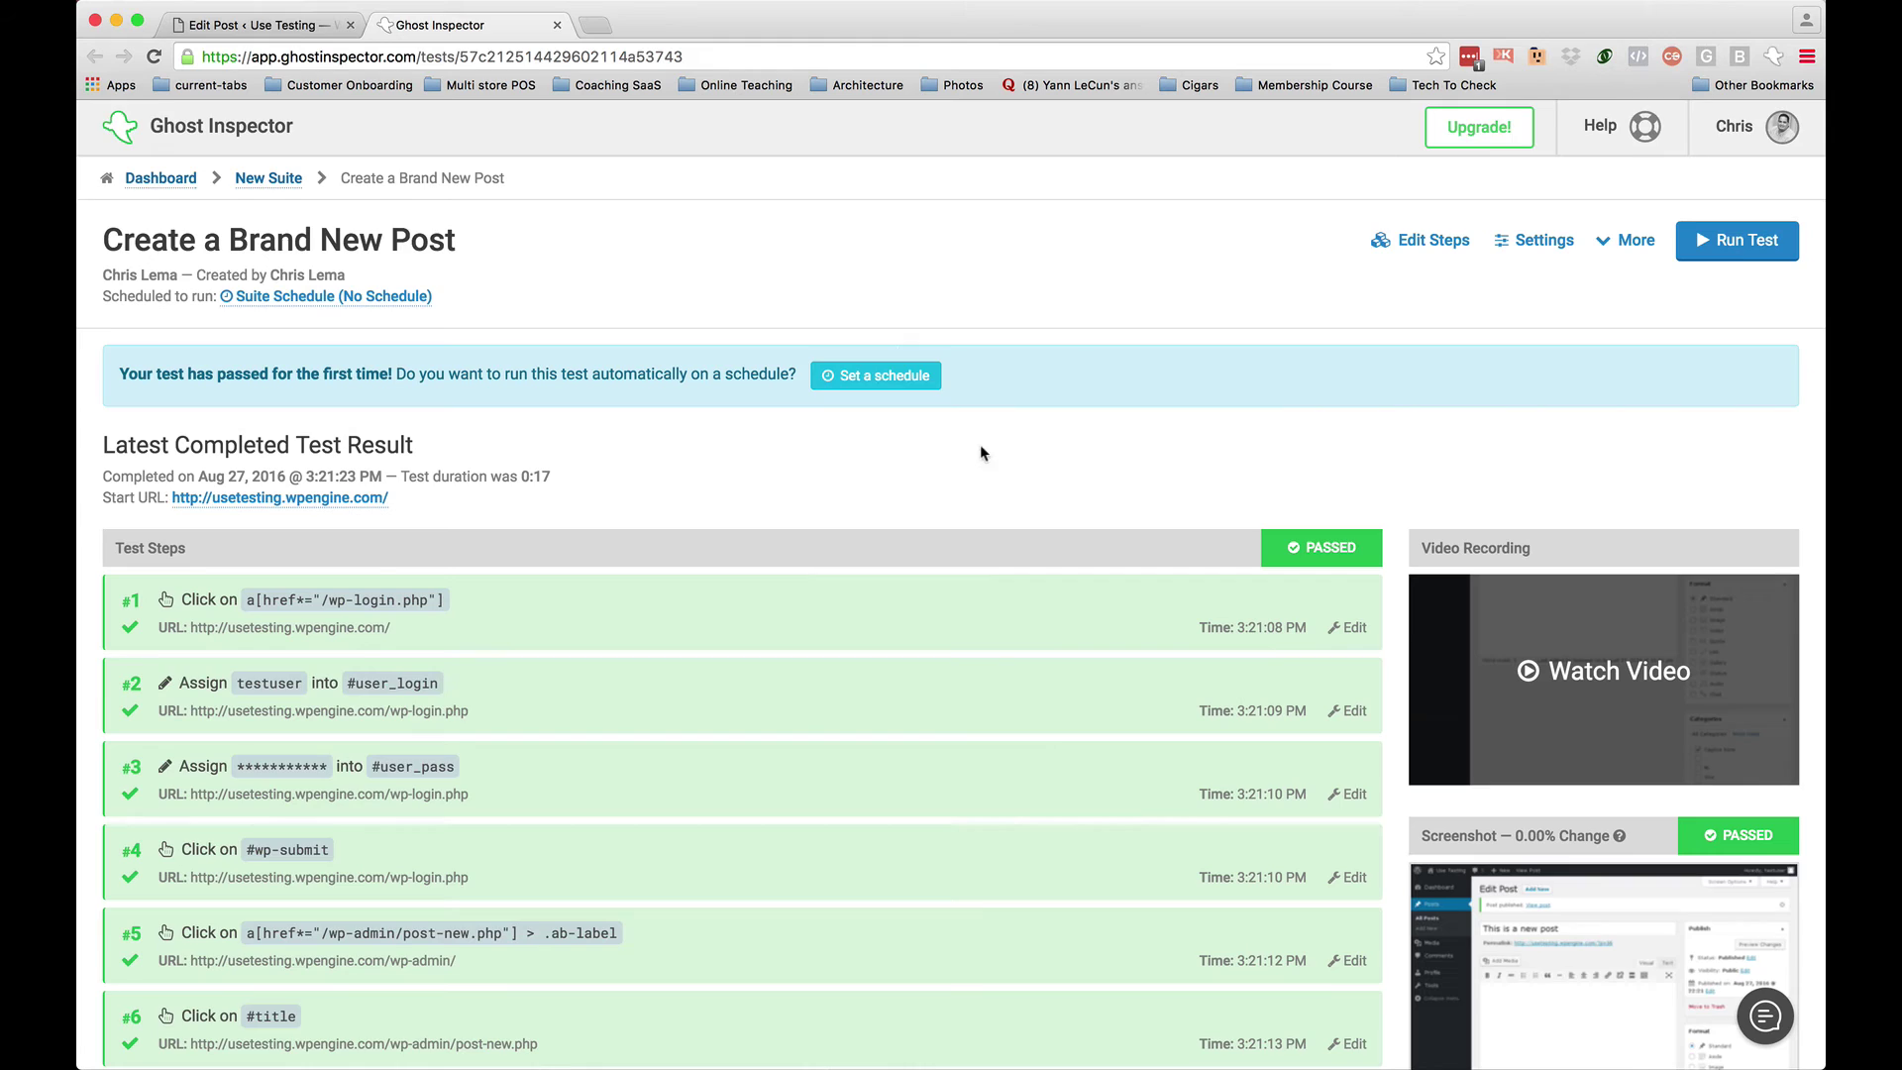
scroll(891, 591, "down", 3)
scroll(743, 566, "down", 2)
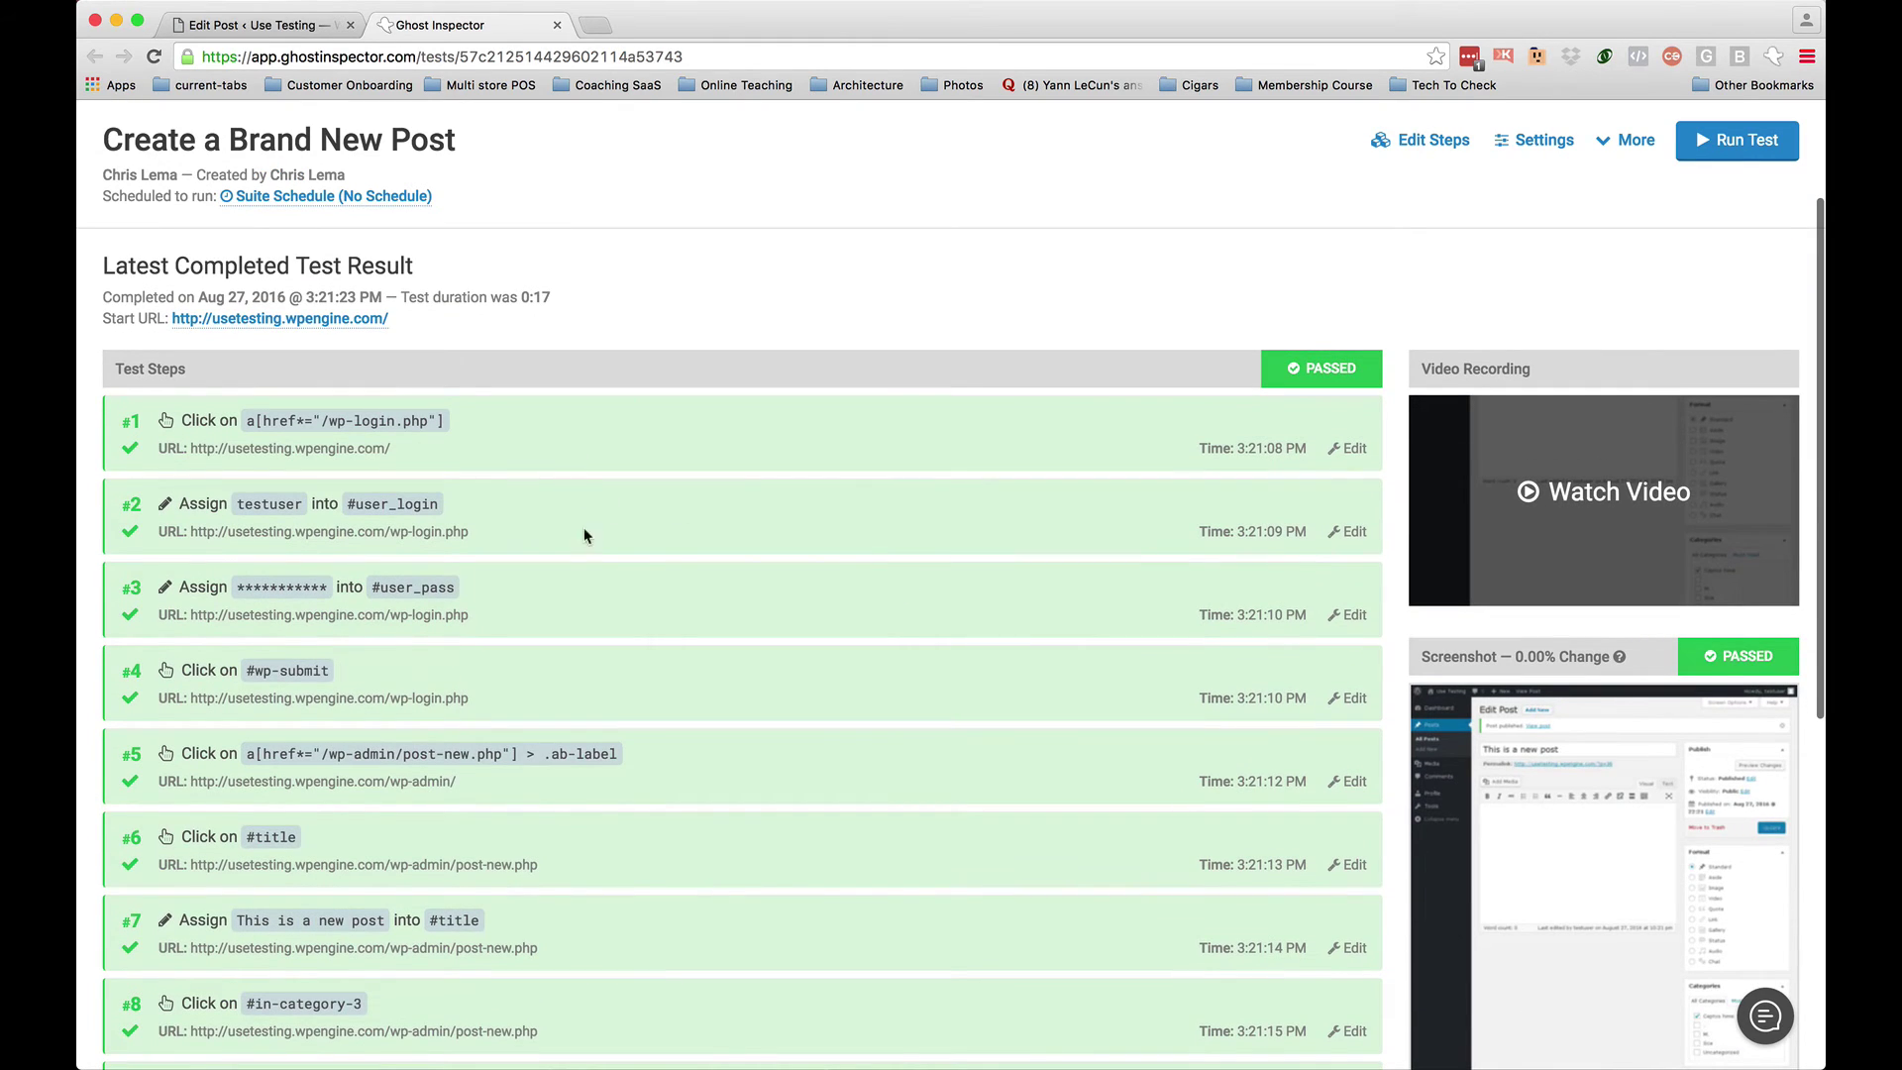
scroll(583, 527, "down", 1)
scroll(614, 607, "down", 3)
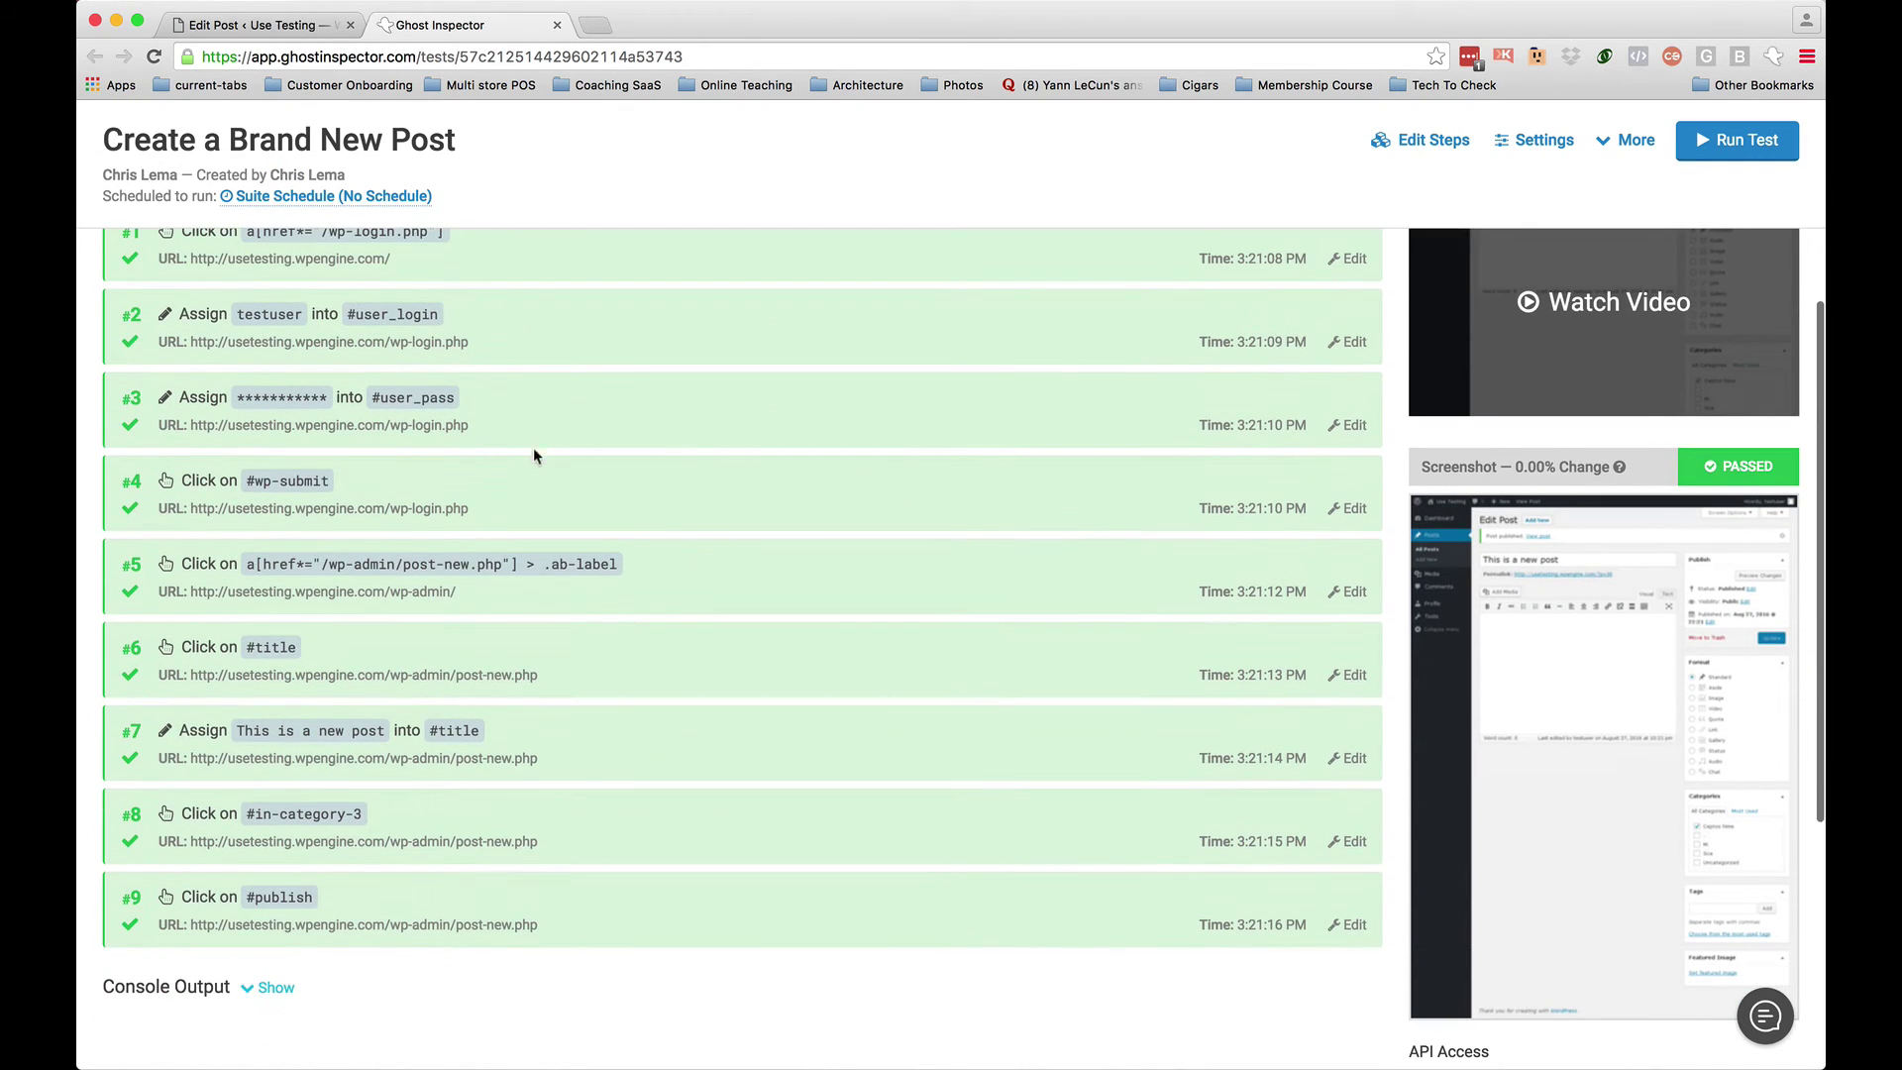
scroll(632, 713, "down", 3)
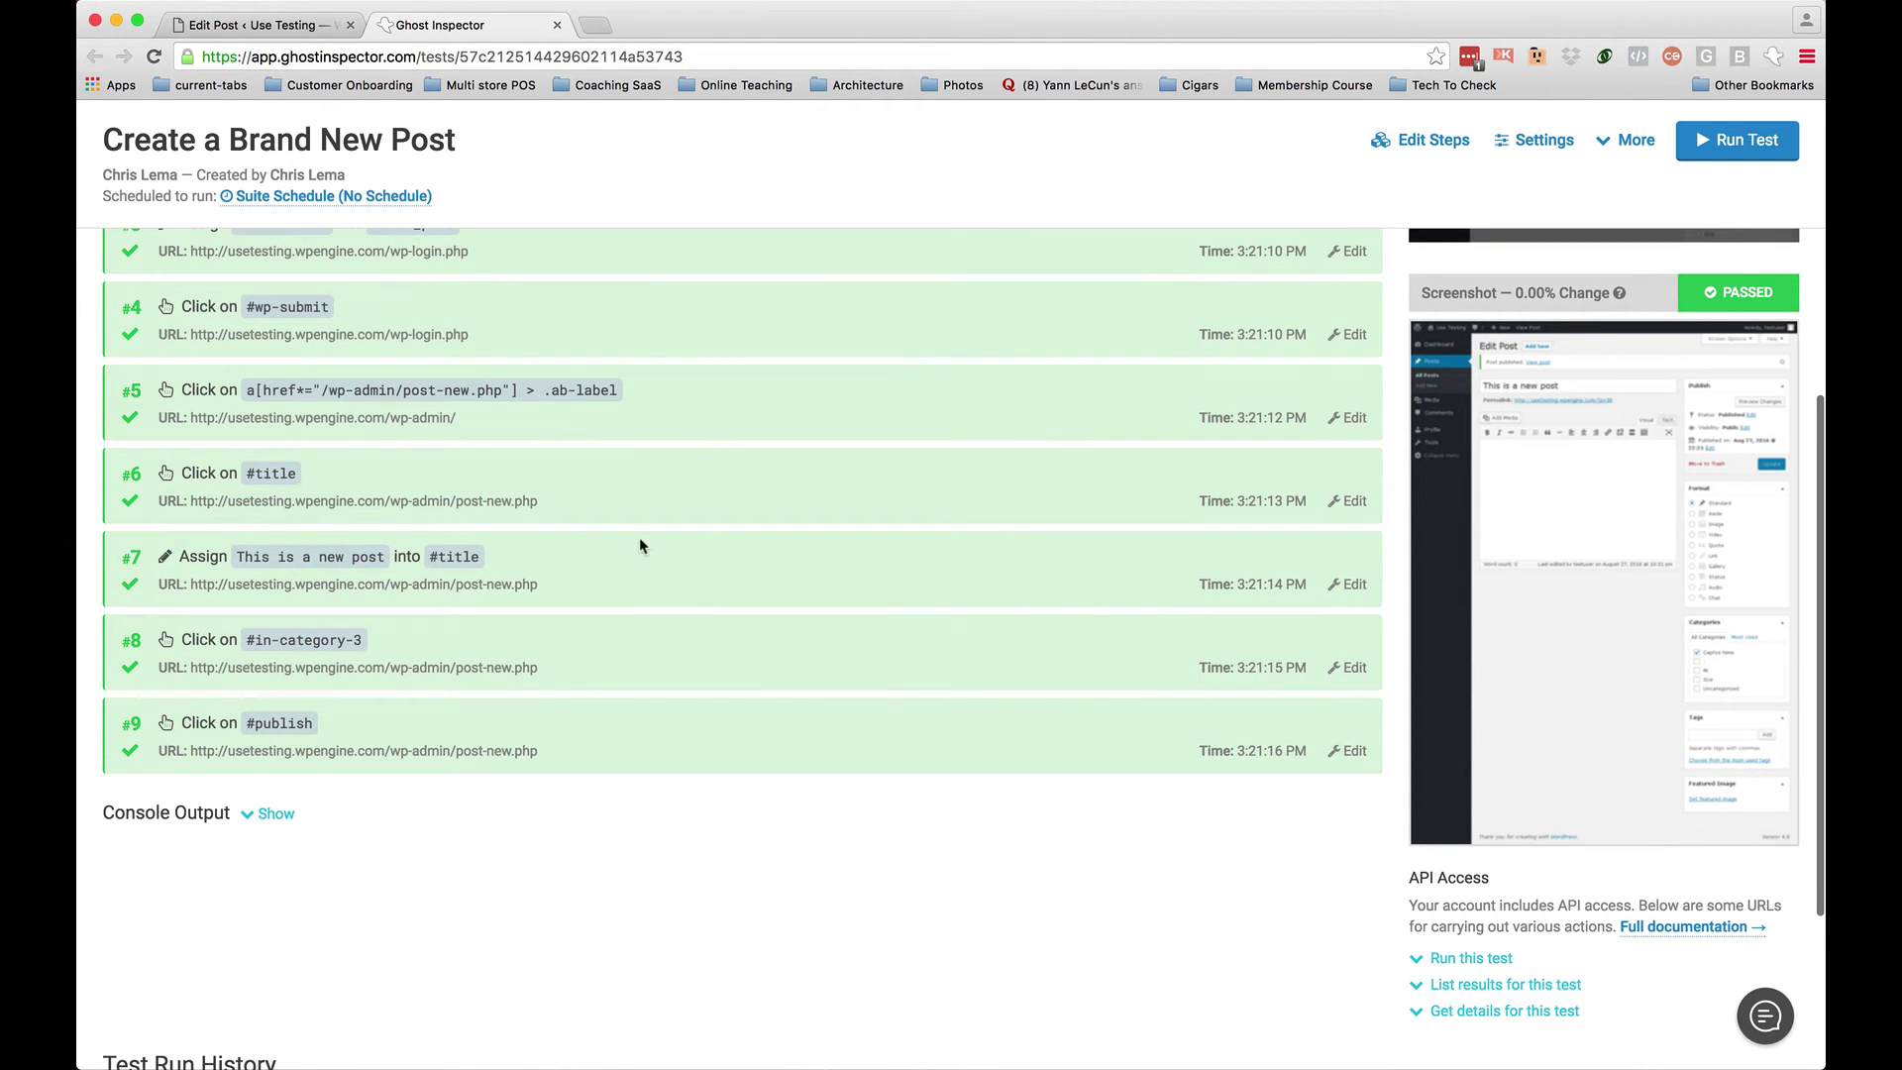
scroll(747, 552, "up", 4)
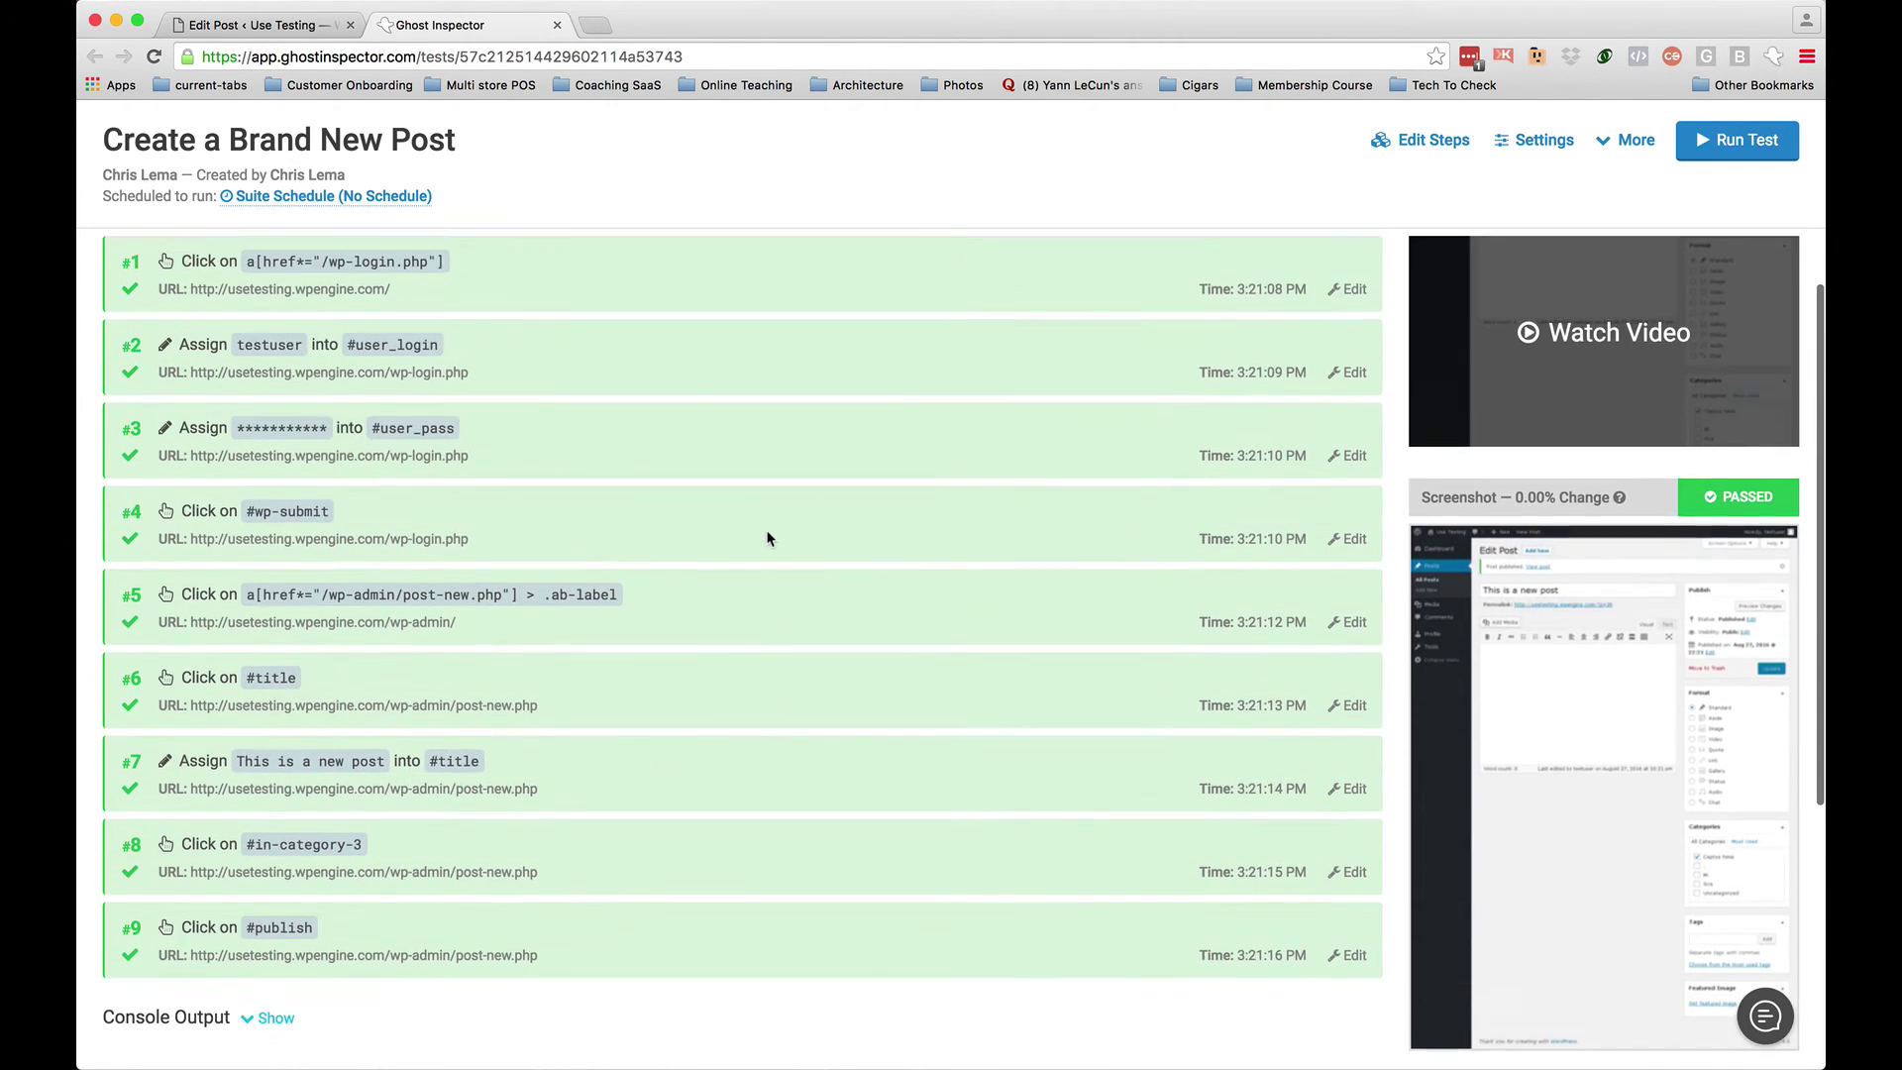
scroll(766, 539, "up", 5)
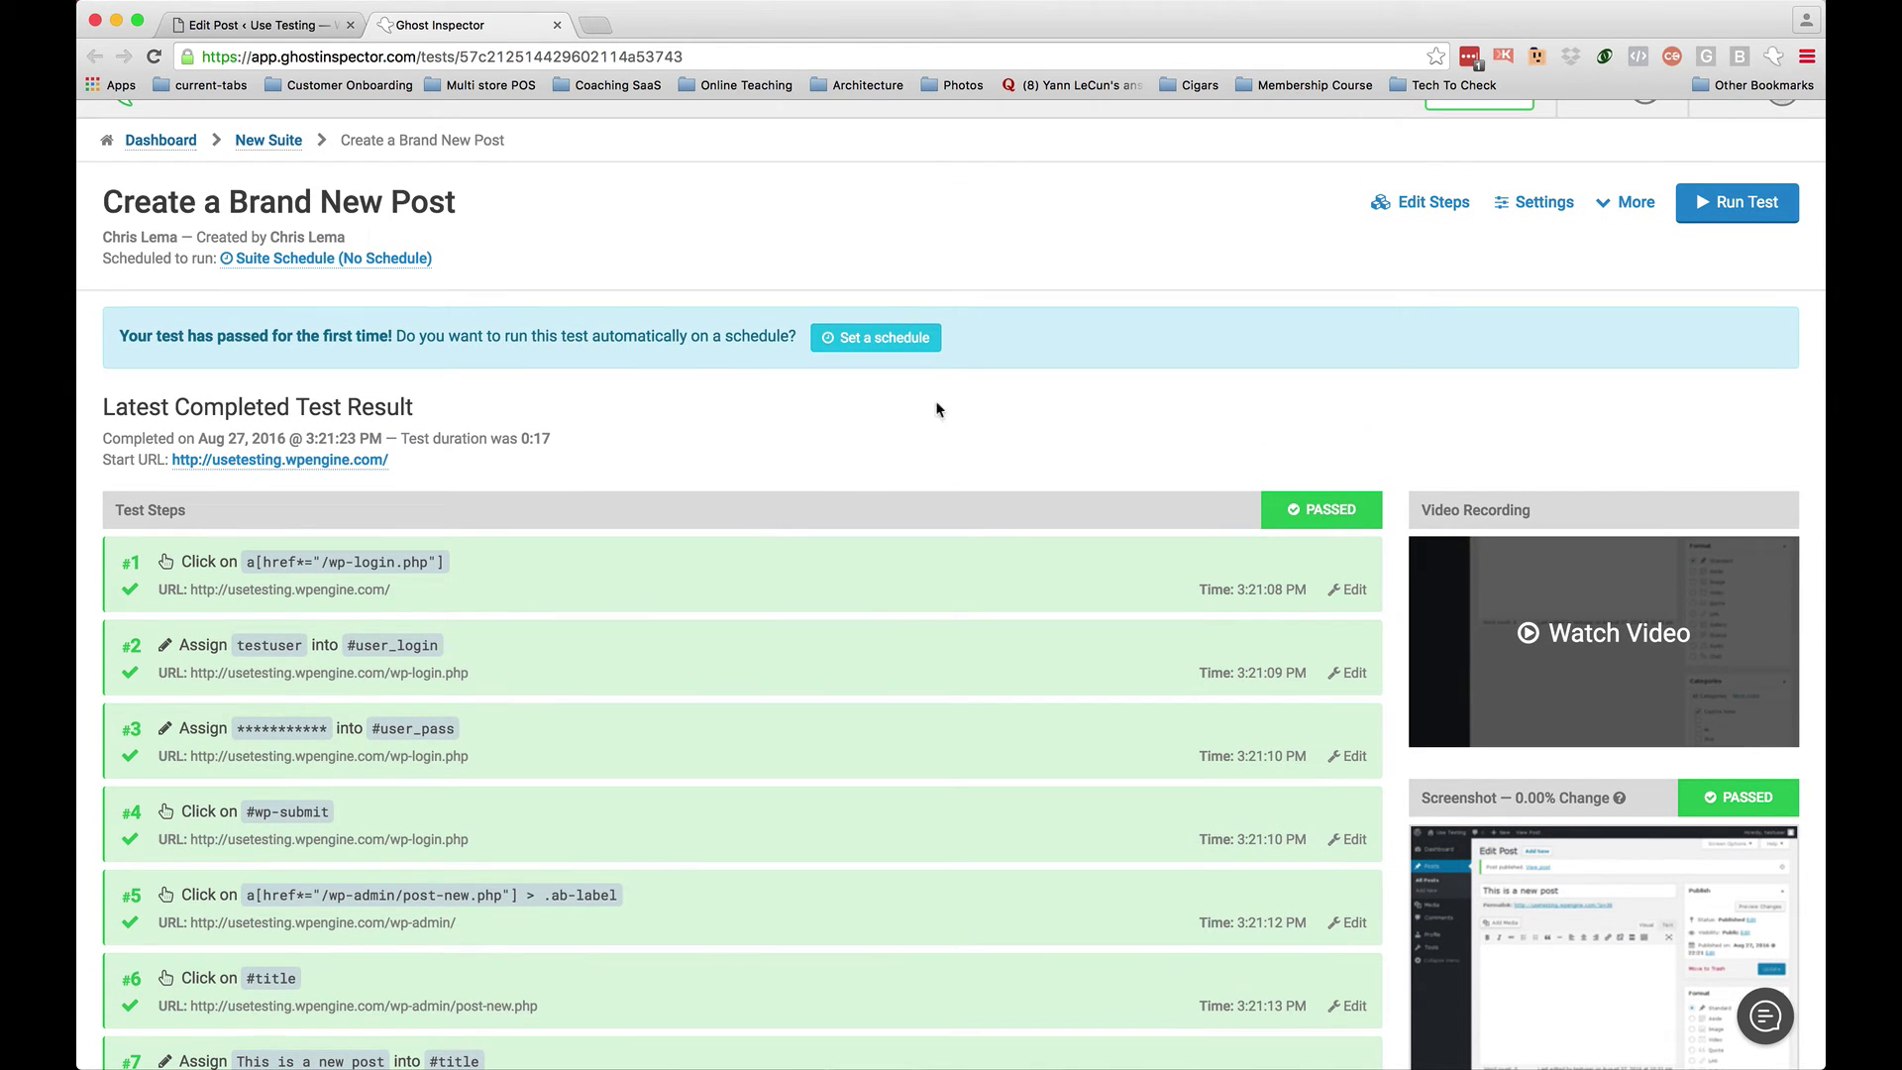
scroll(947, 561, "down", 3)
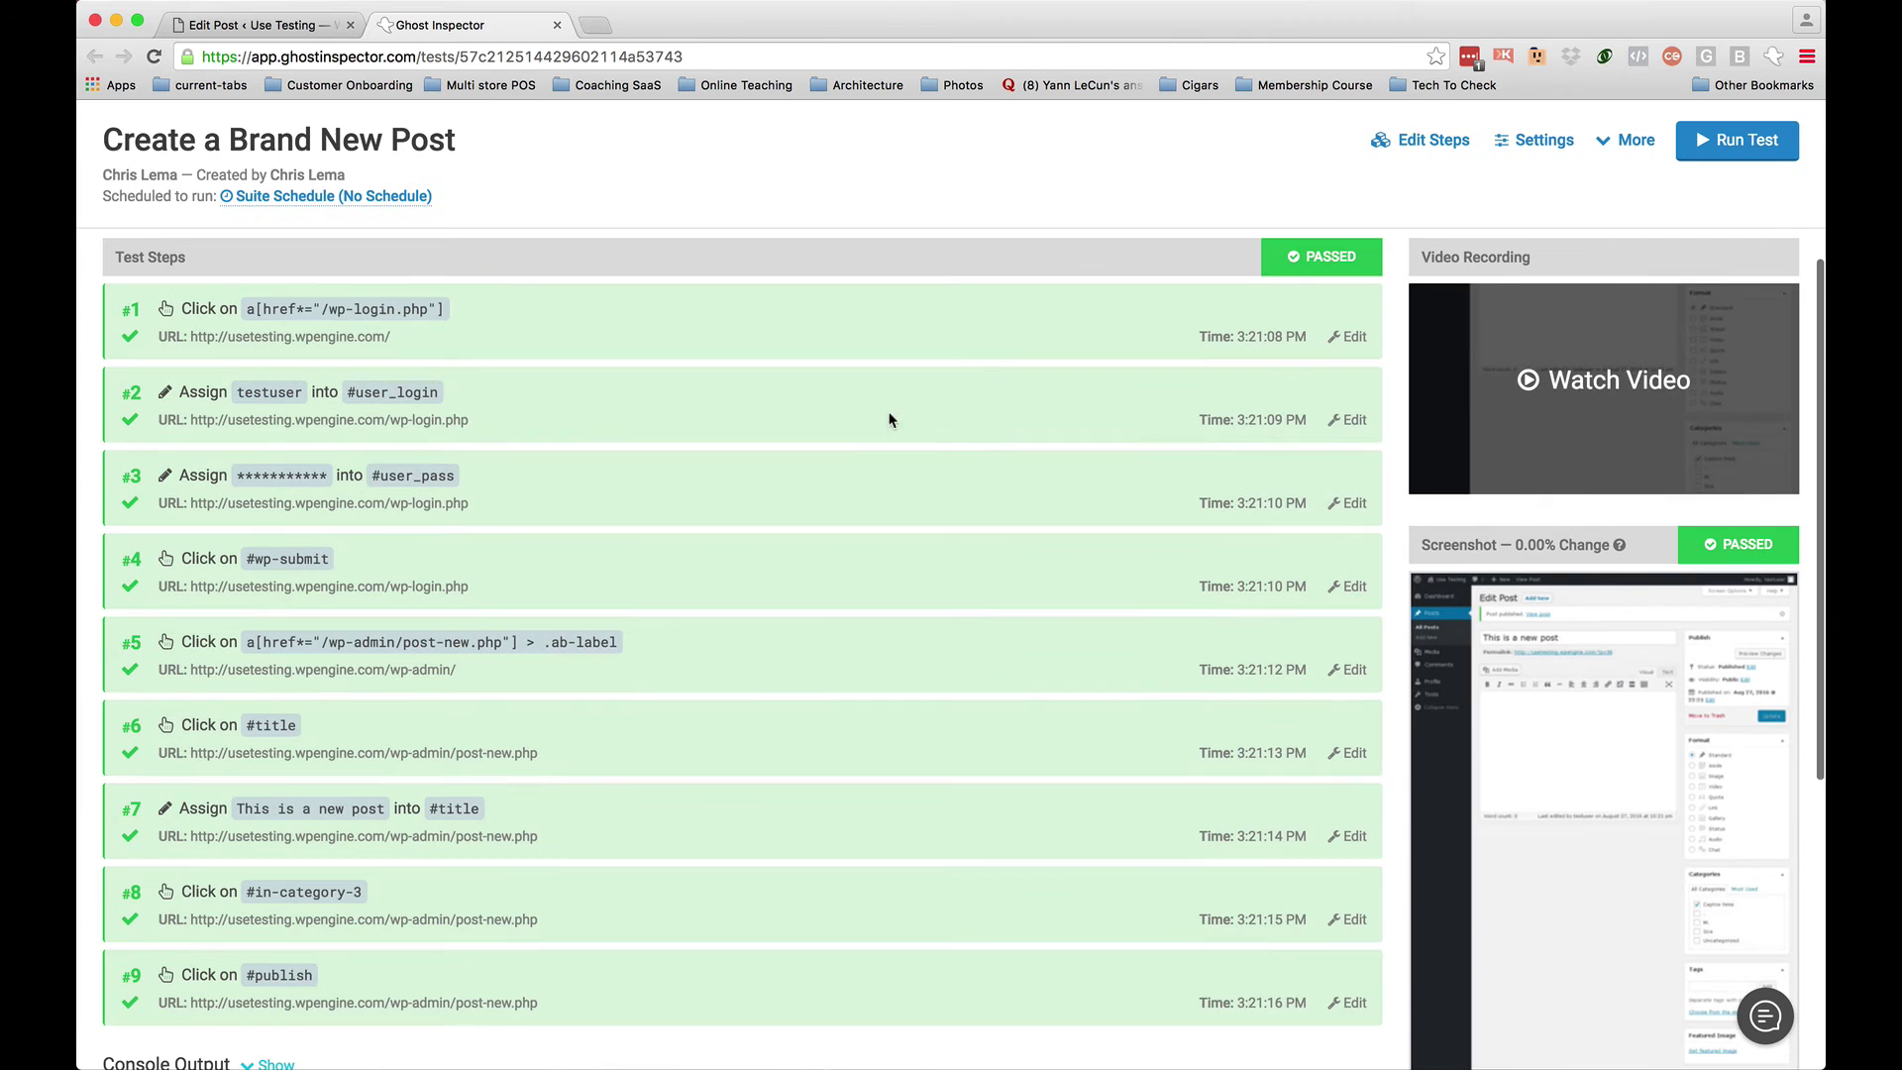
left_click(1609, 379)
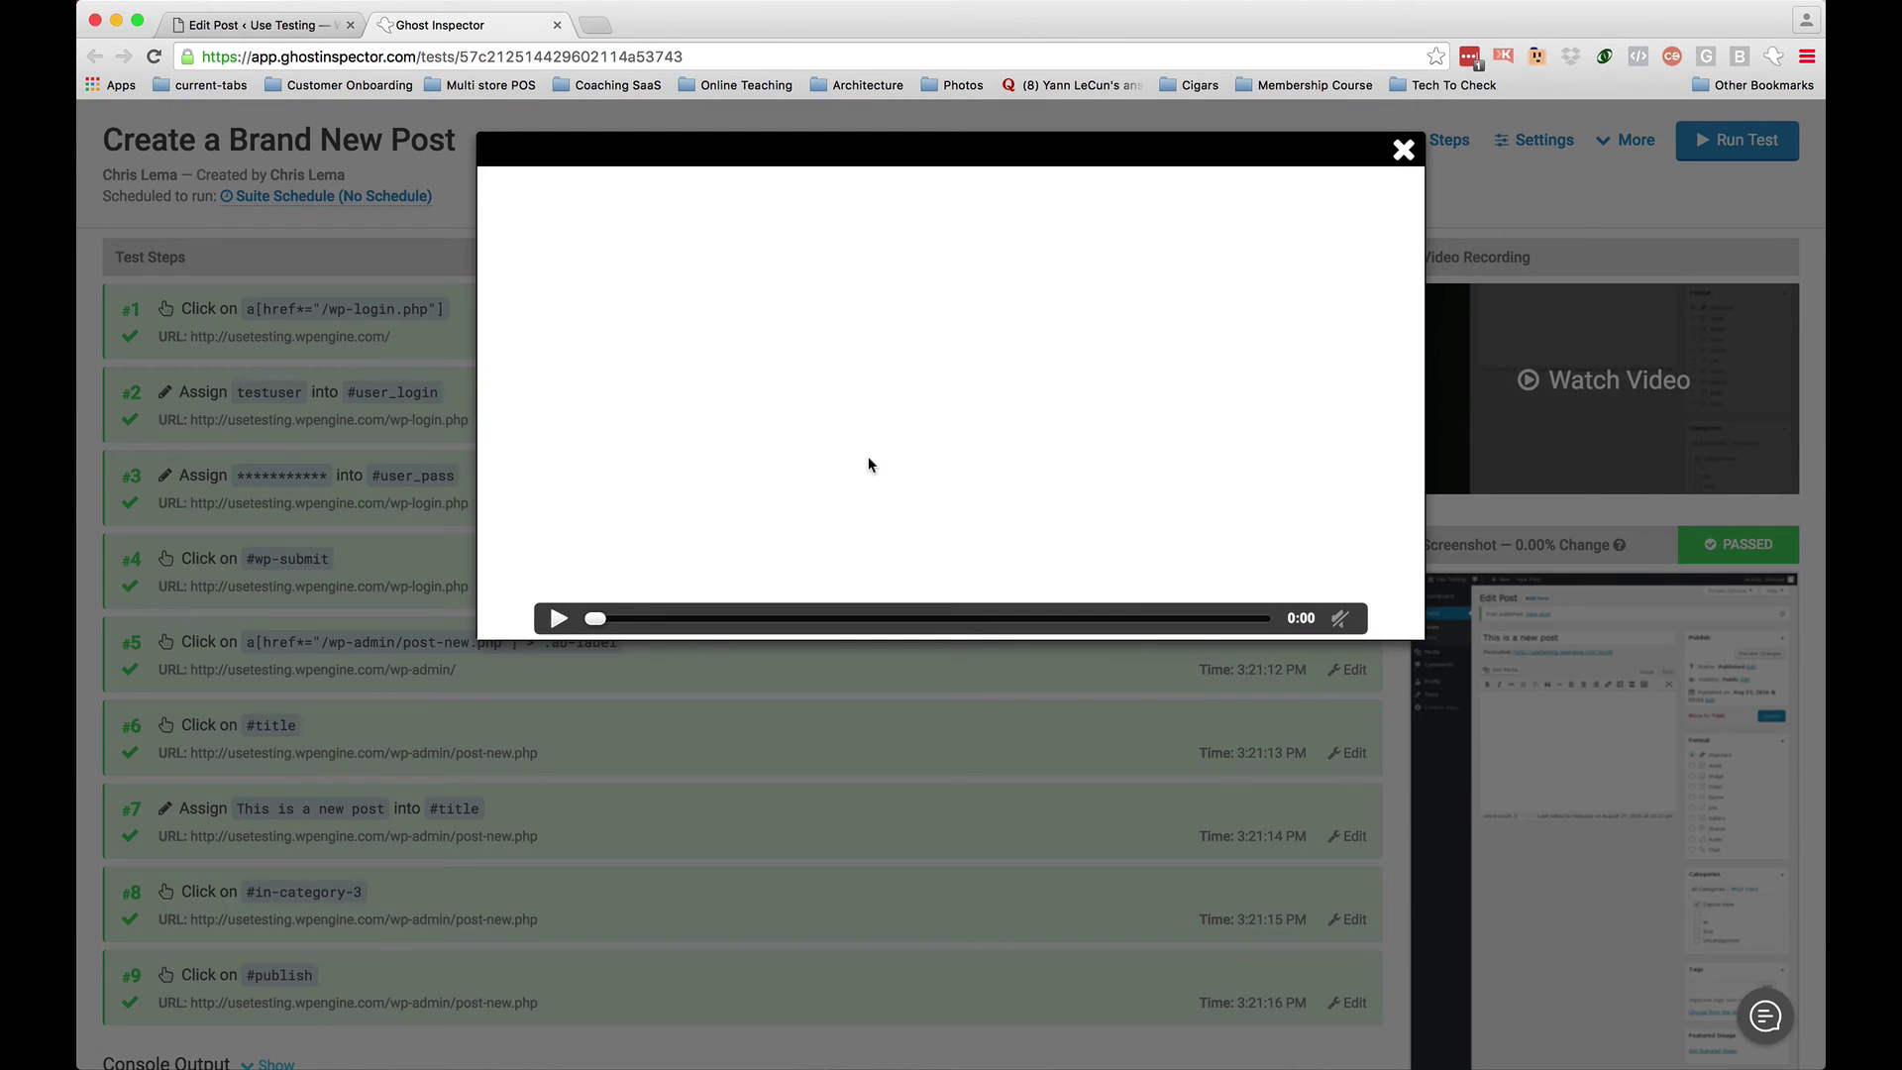
Watch the test run video through to the published post, then close it
left_click(868, 457)
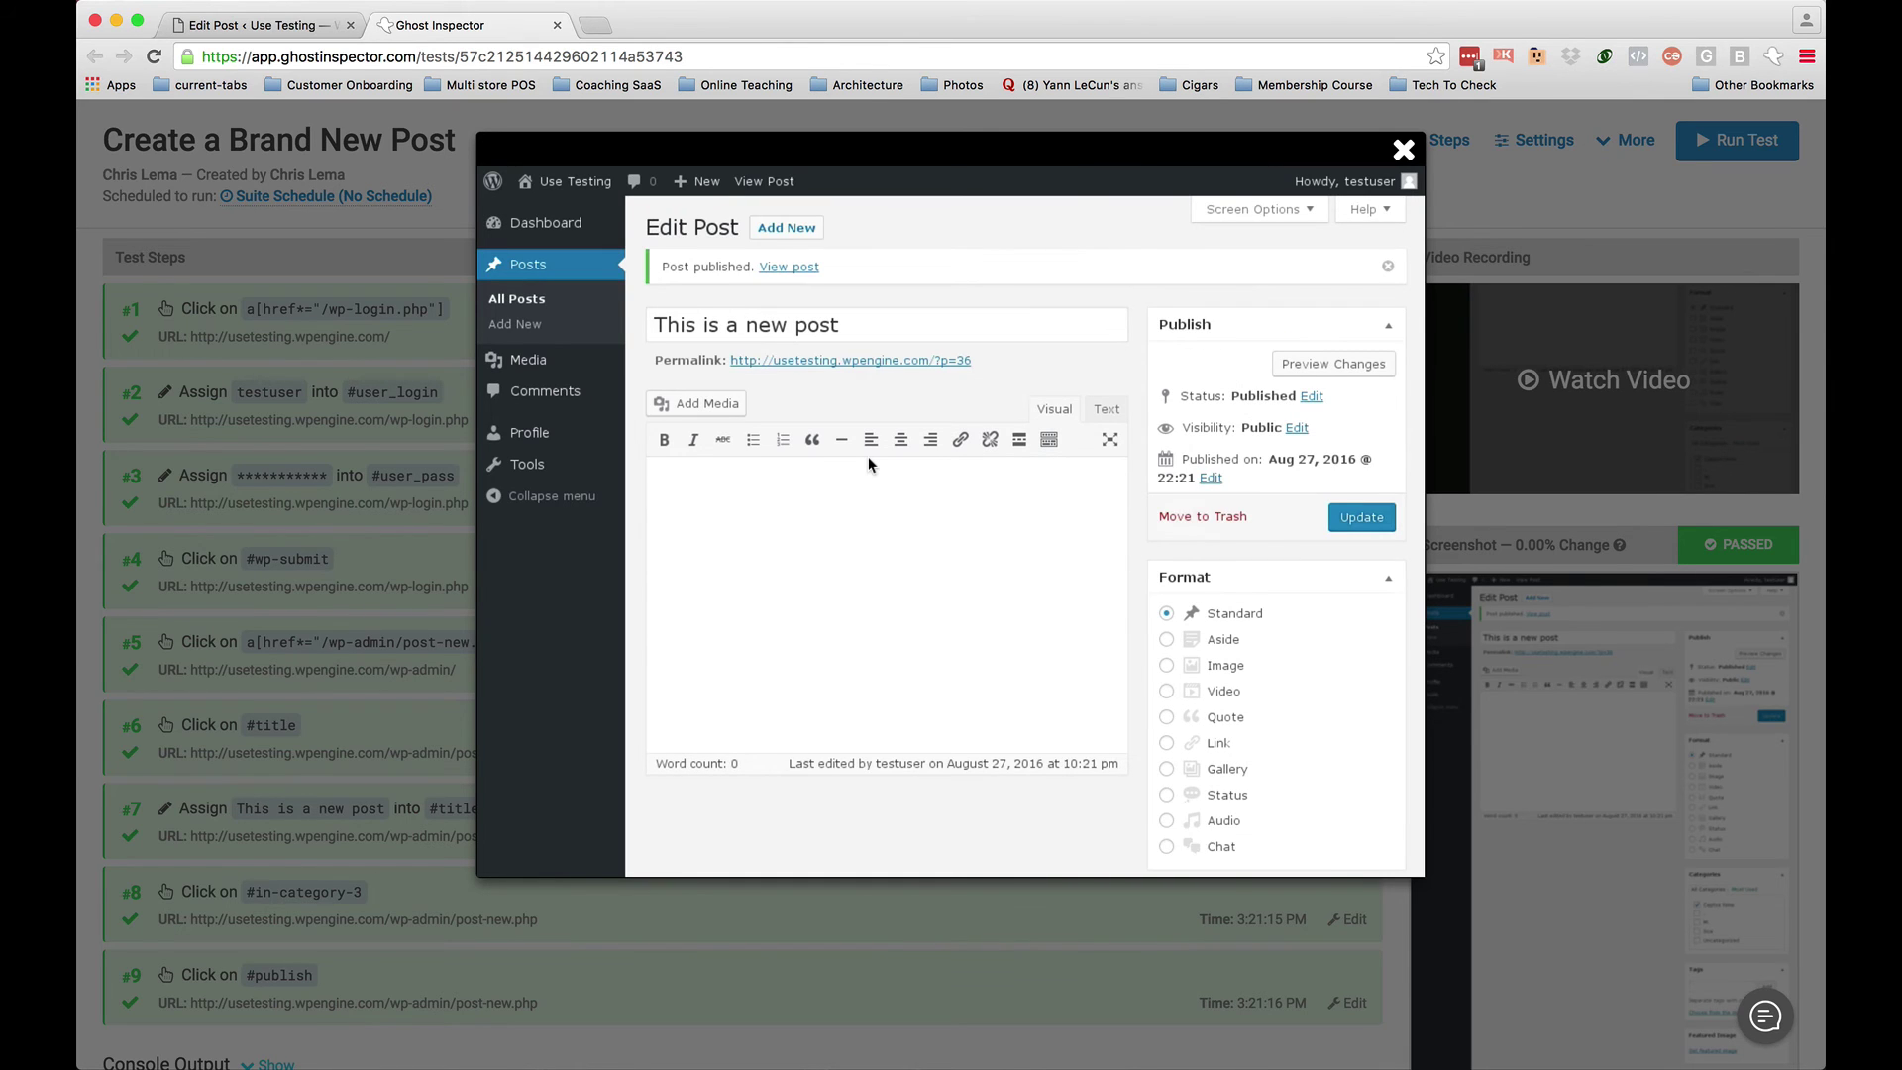
left_click(1403, 151)
scroll(1534, 512, "down", 3)
scroll(1534, 511, "down", 1)
scroll(973, 544, "up", 10)
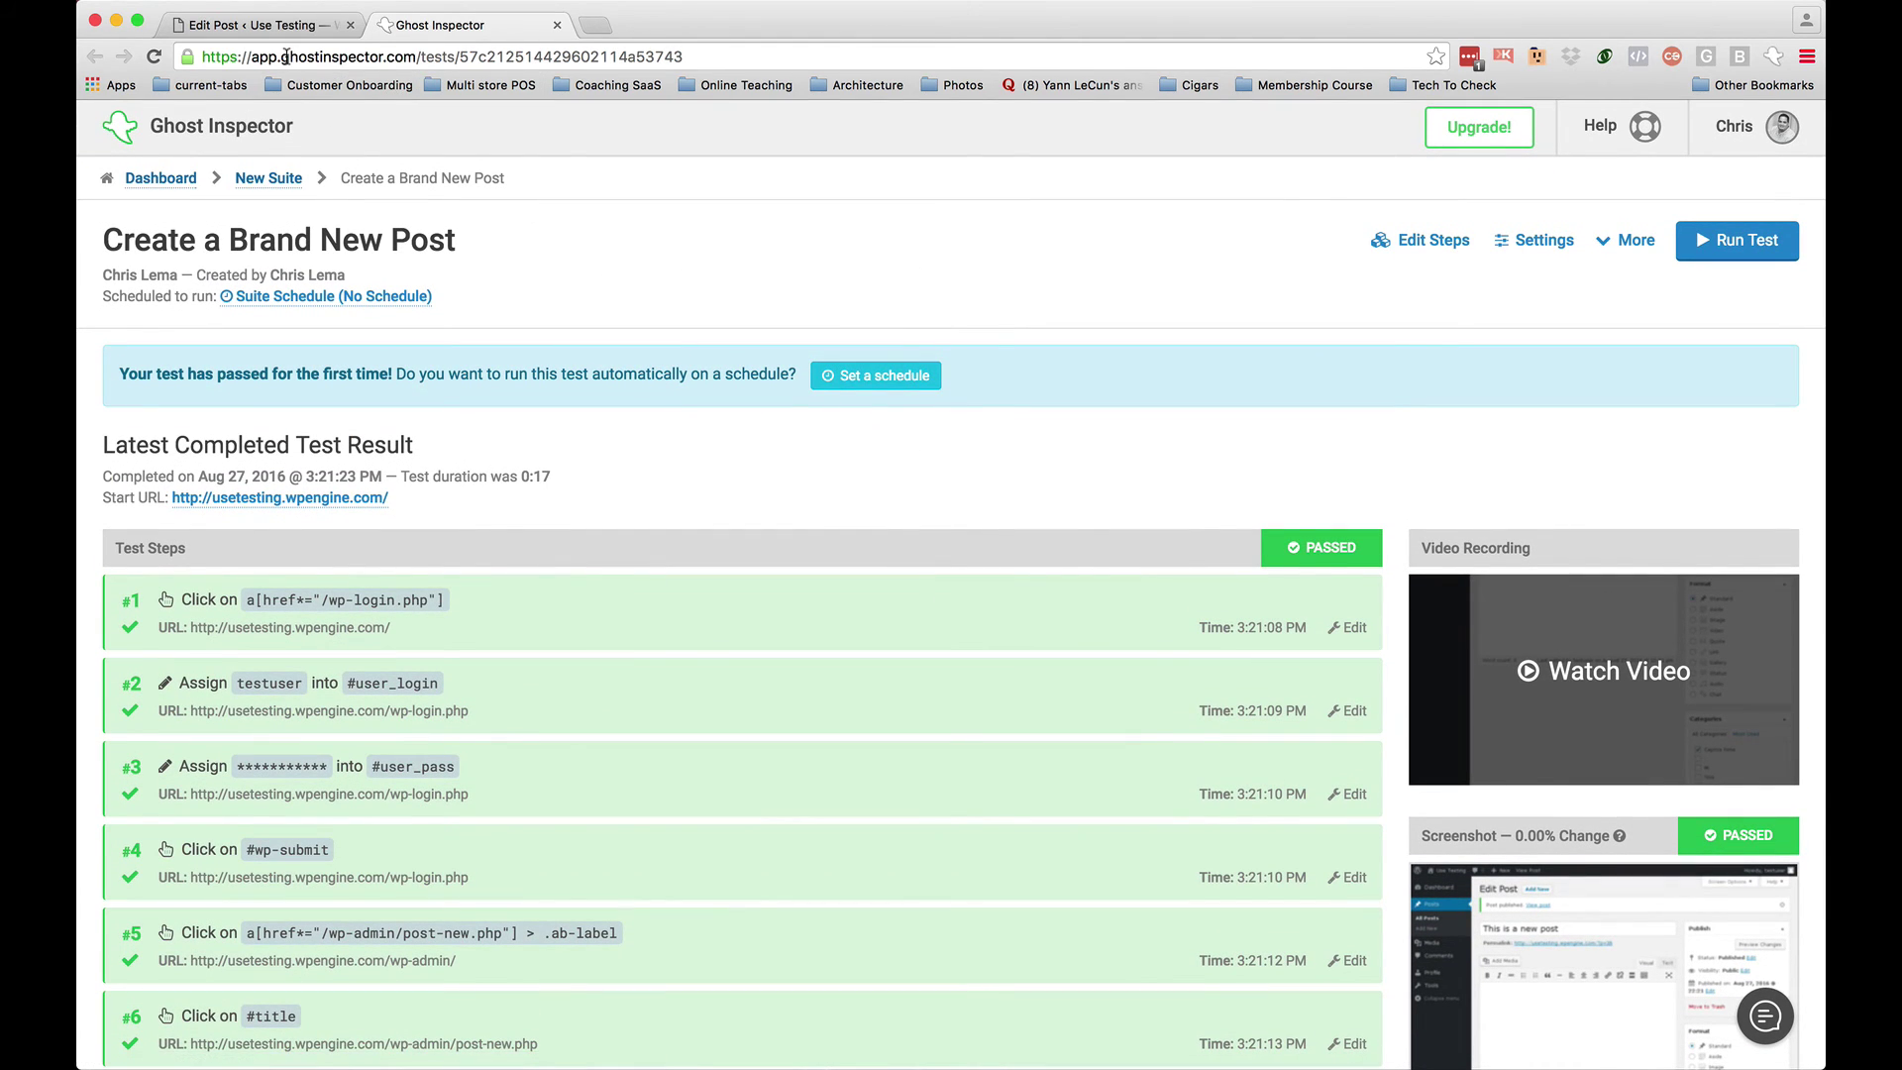
Load ghostinspector.com from the address bar and go to its Pricing page
left_click_drag(284, 57, 153, 57)
key("BackSpace")
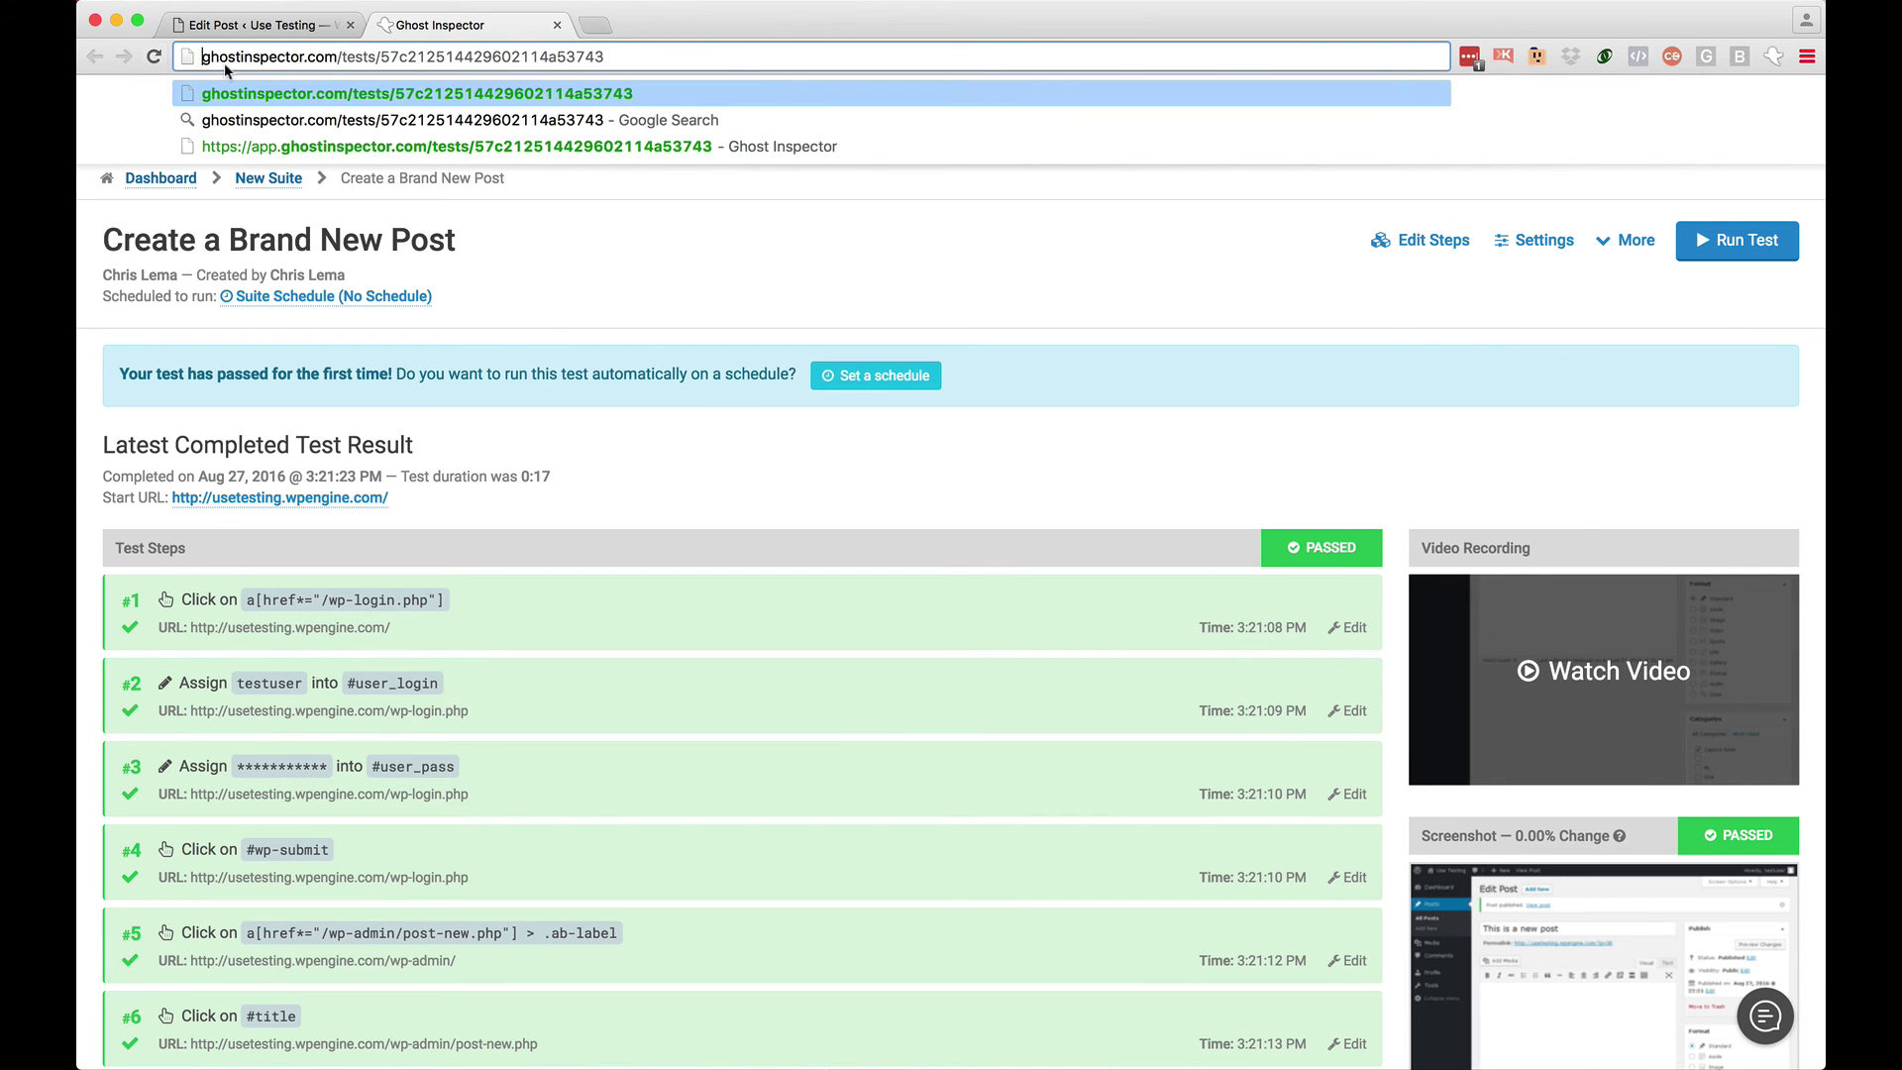
left_click_drag(342, 56, 675, 62)
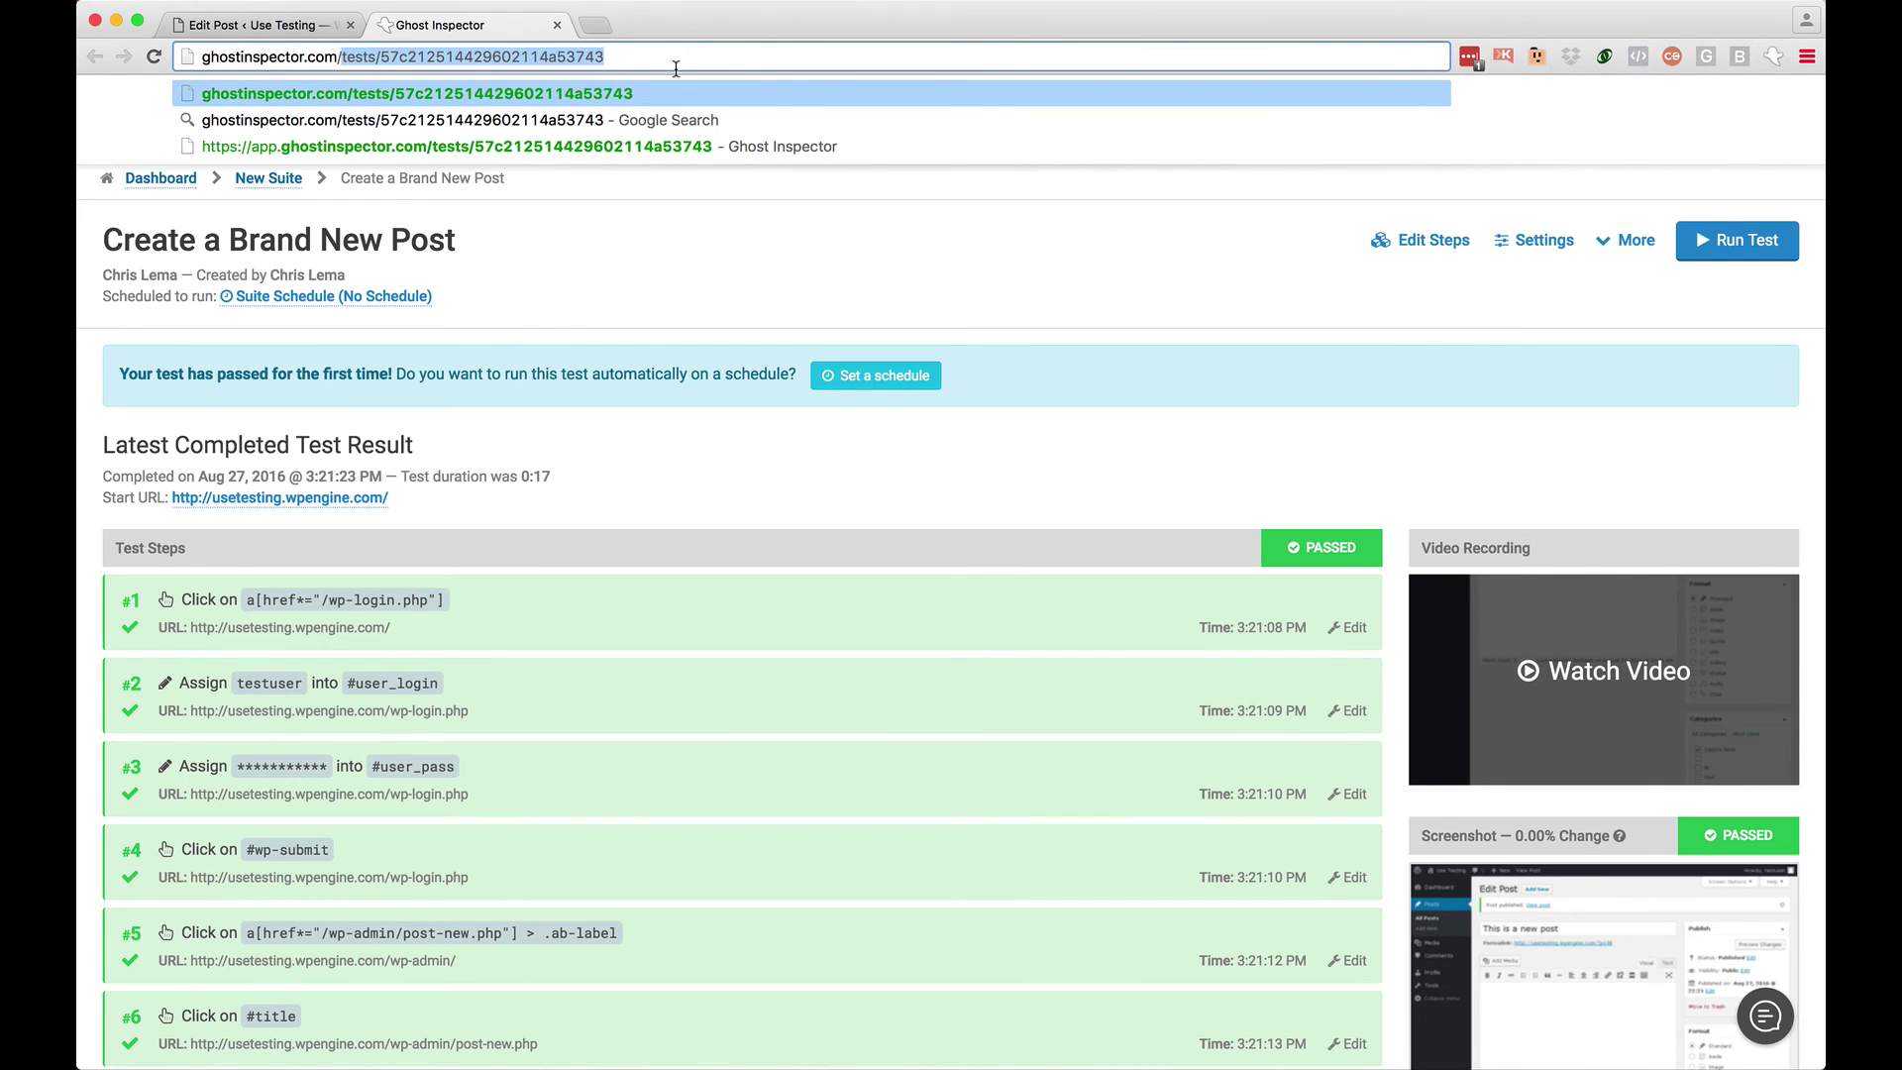
key("BackSpace")
key("Return")
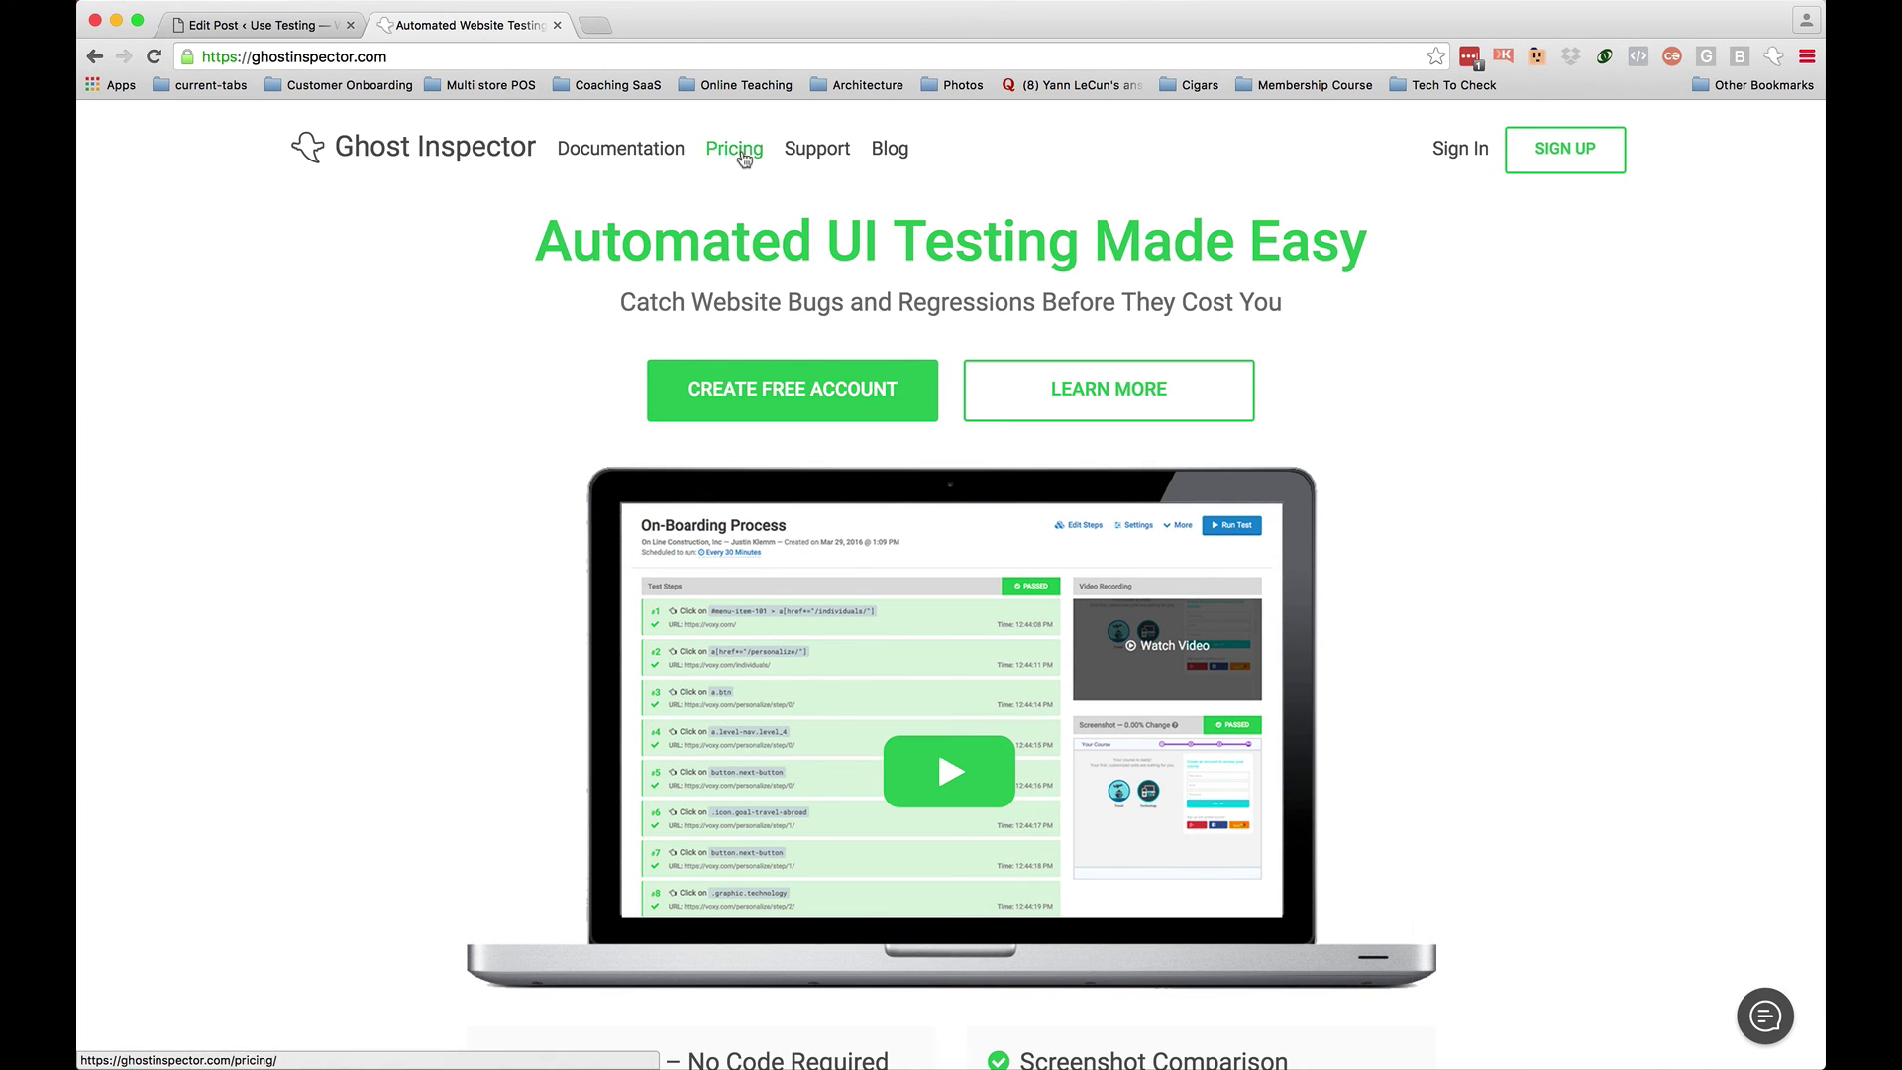
left_click(734, 148)
scroll(710, 479, "down", 5)
scroll(743, 469, "down", 3)
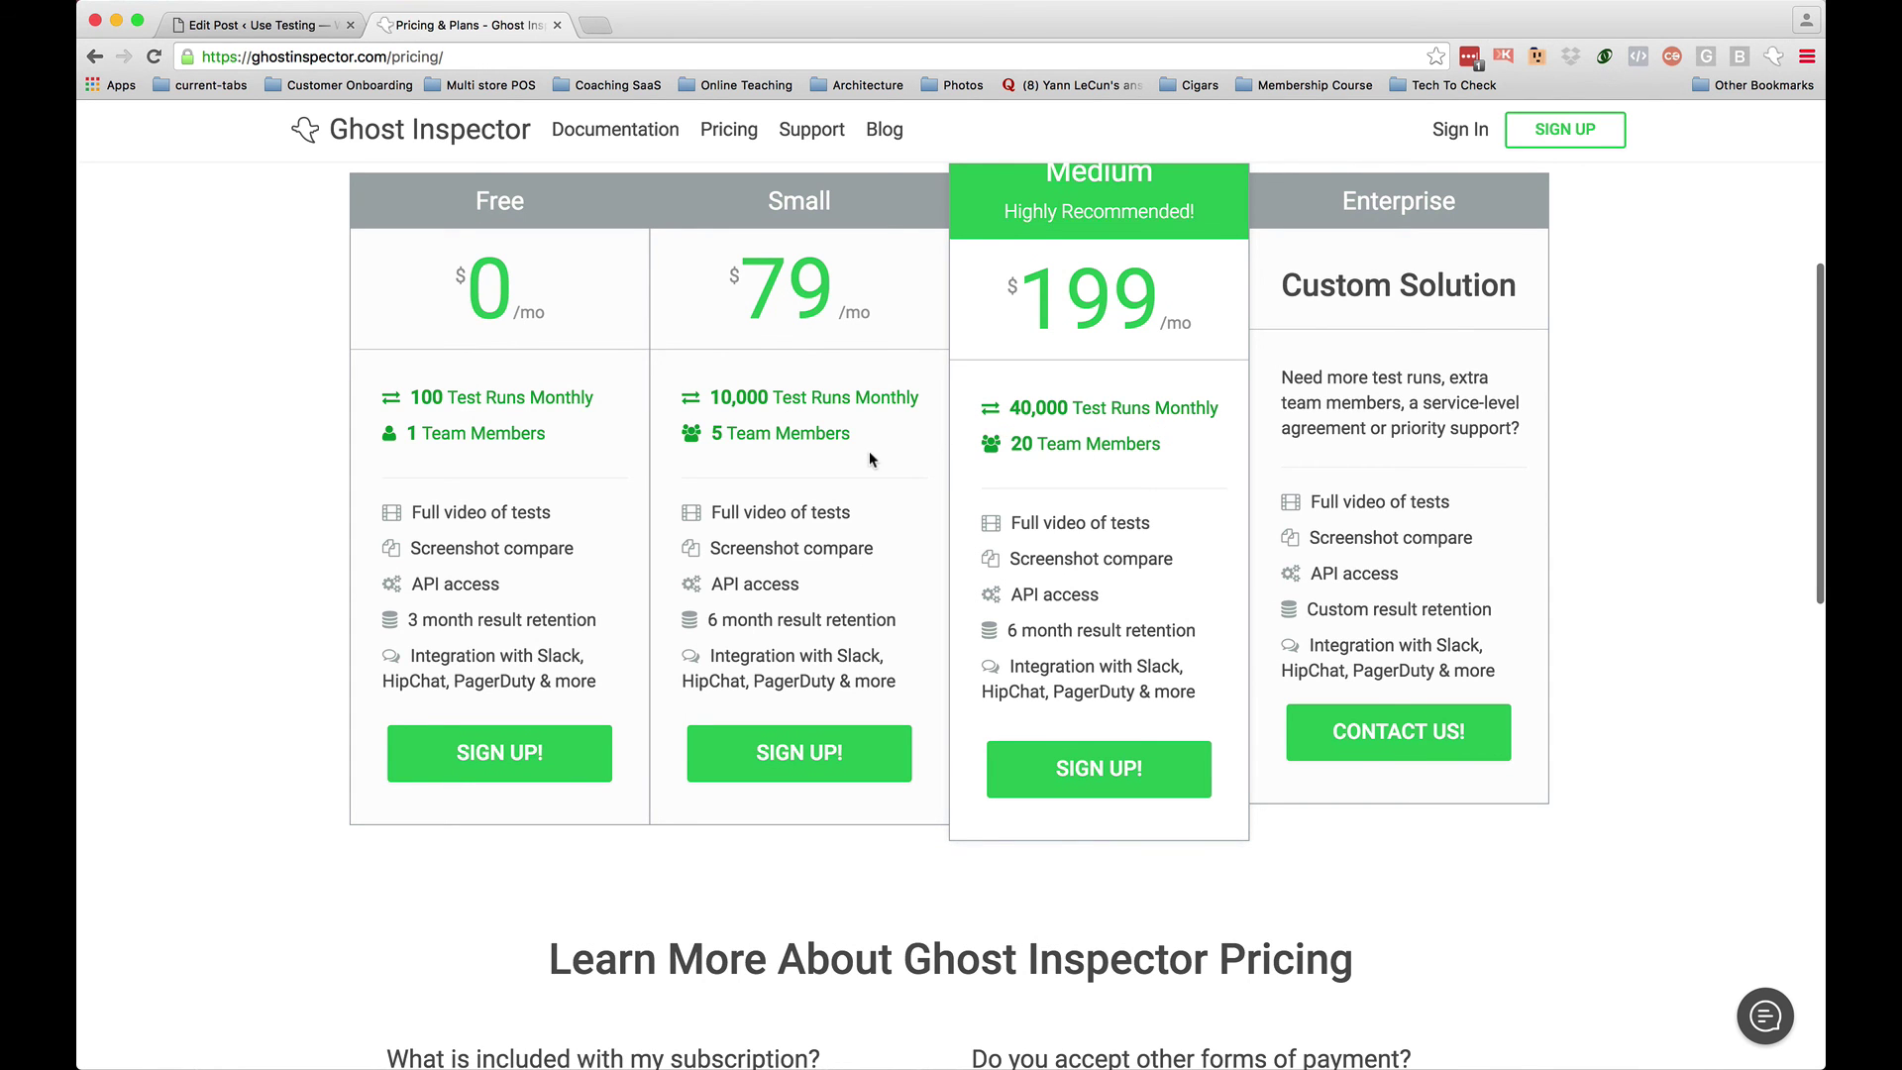
scroll(870, 451, "up", 3)
scroll(869, 450, "up", 5)
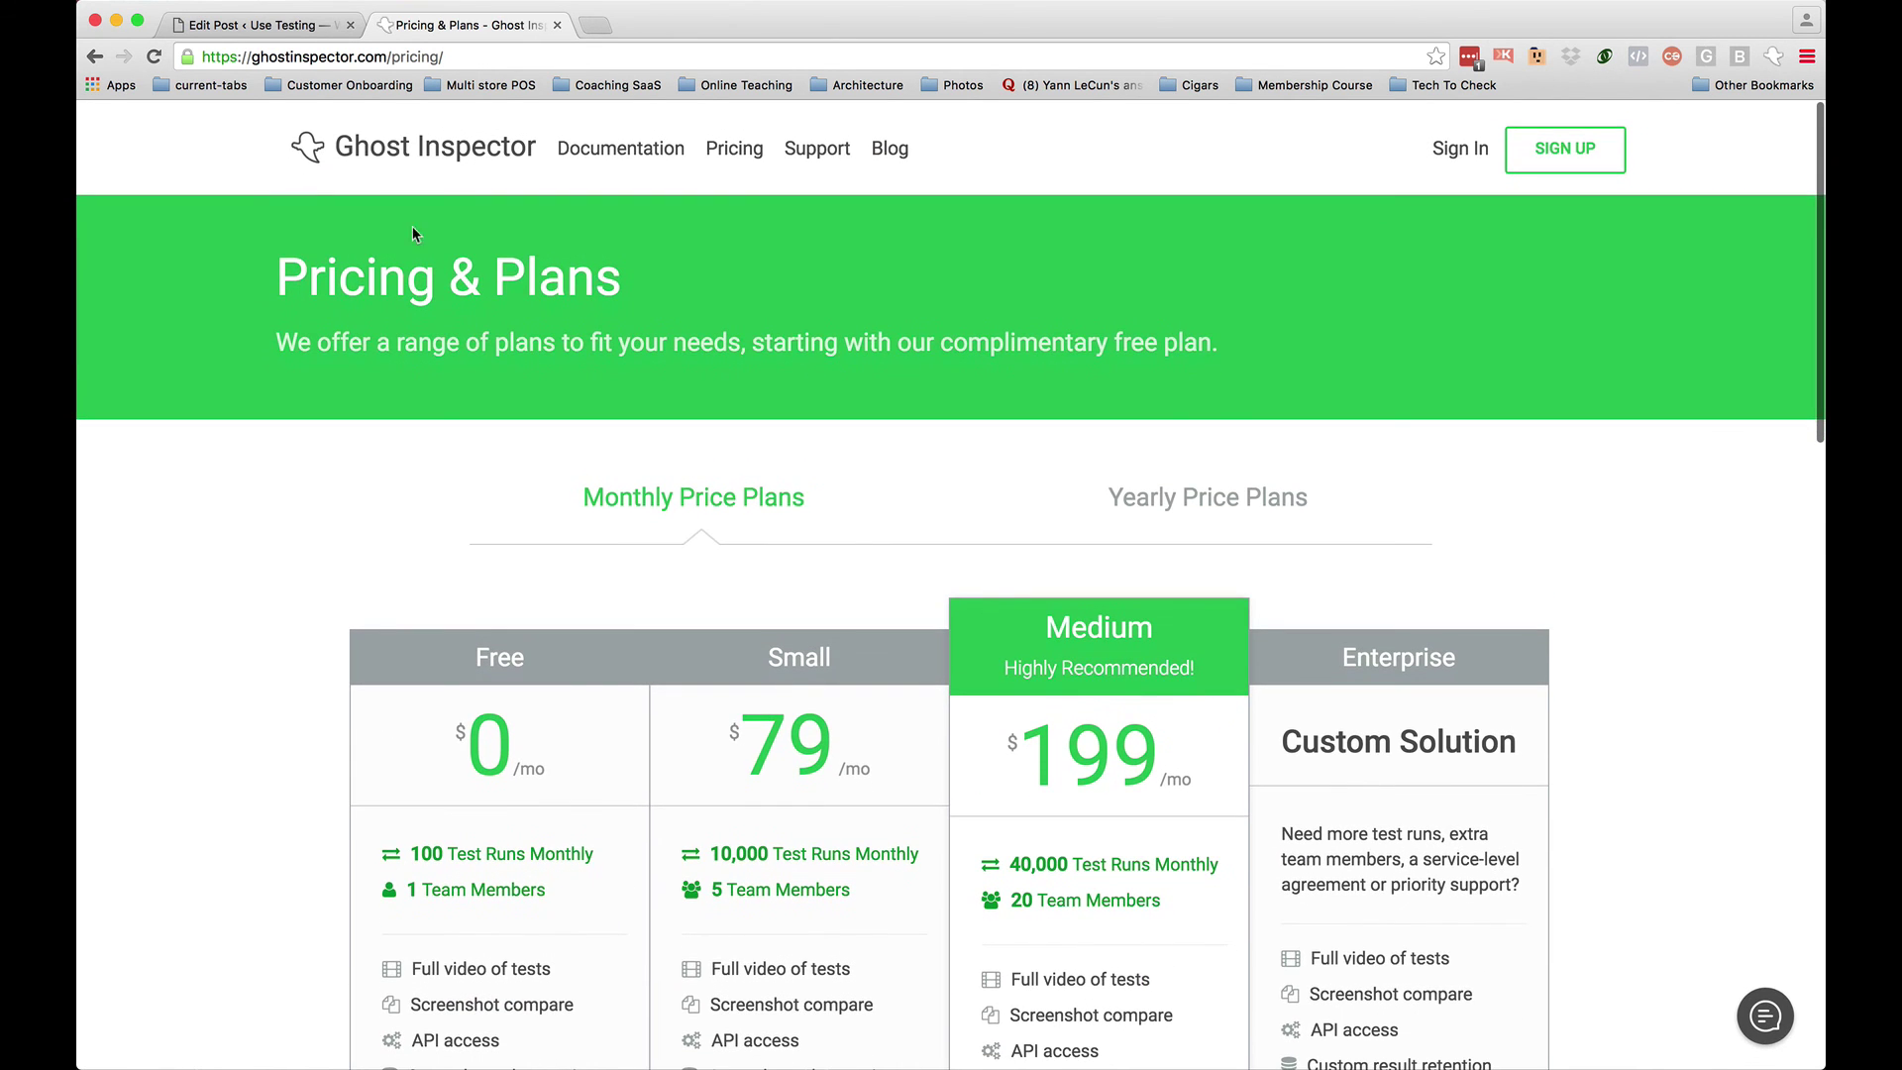